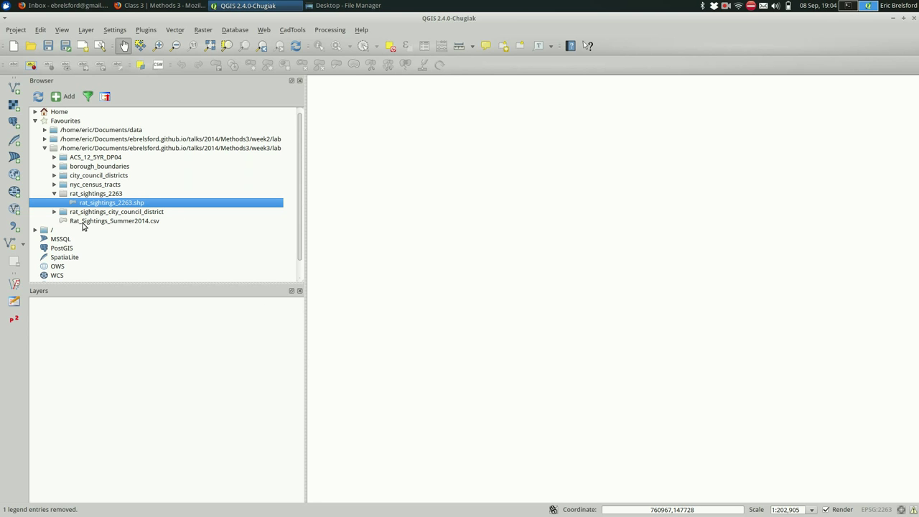
Add rat_sightings_2263.shp to the map and draw its points as 4 mm red stars
double_click(130, 206)
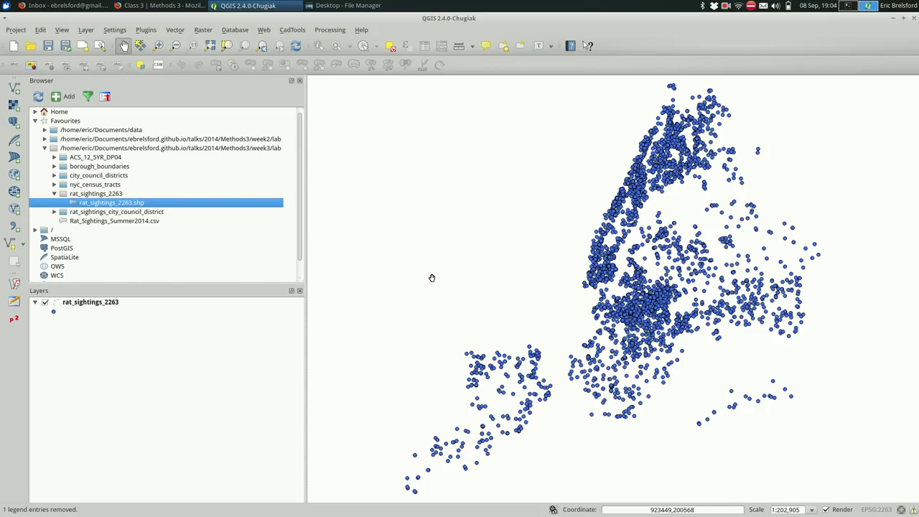
left_click(170, 302)
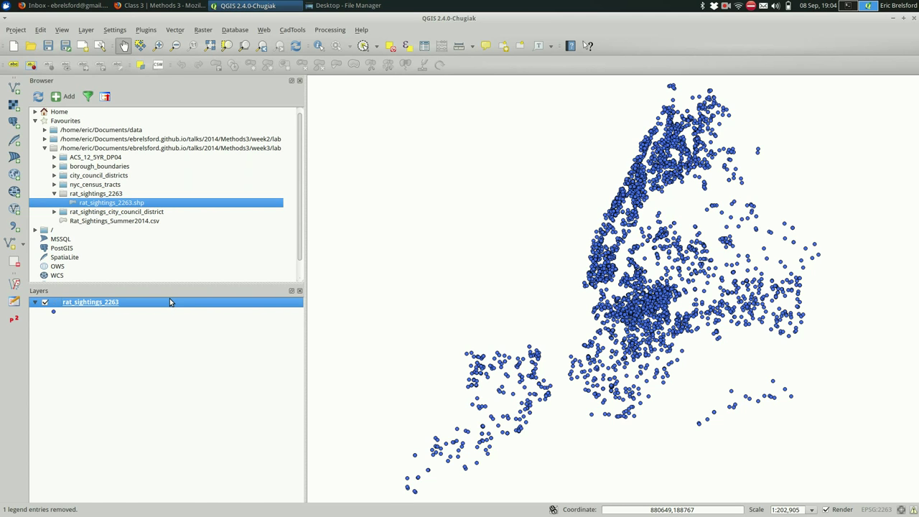
double_click(169, 301)
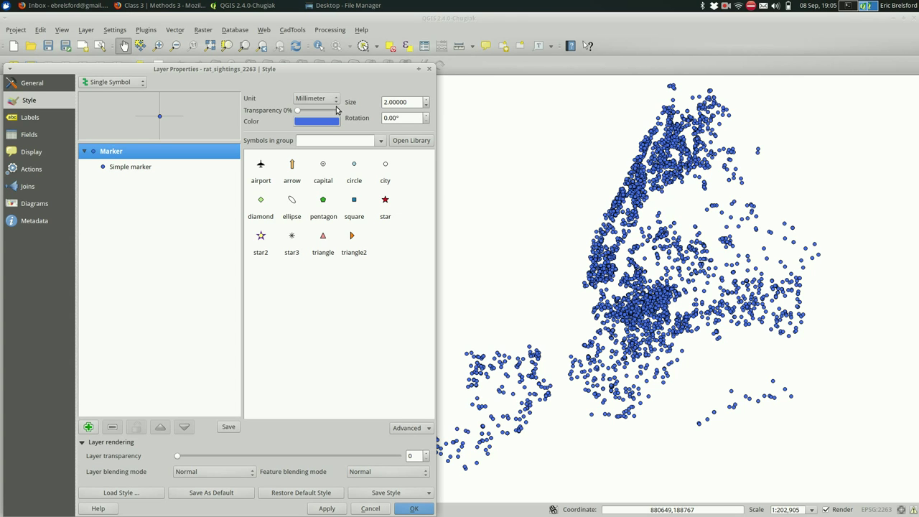
left_click(316, 121)
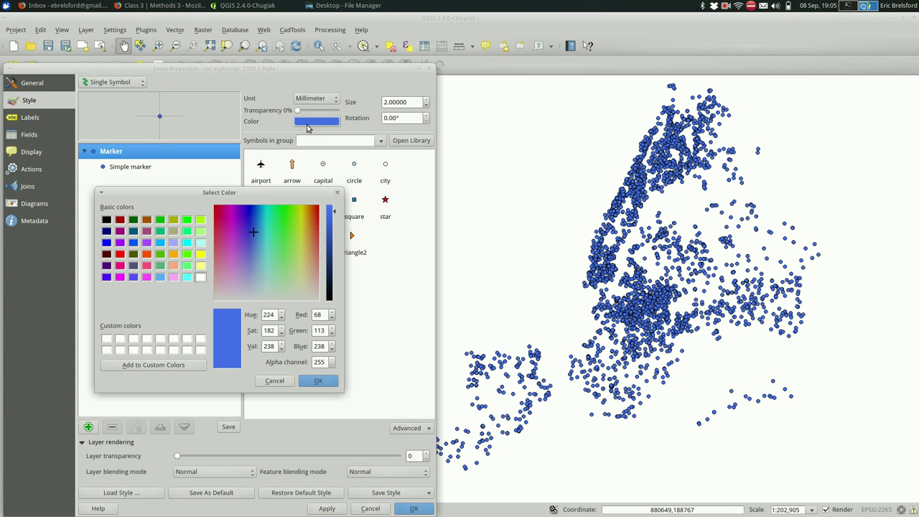
left_click(216, 216)
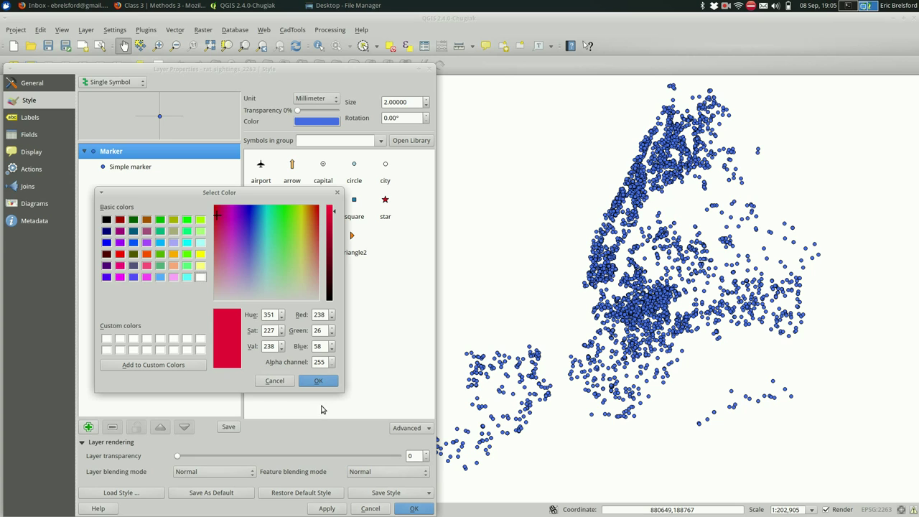
left_click(329, 381)
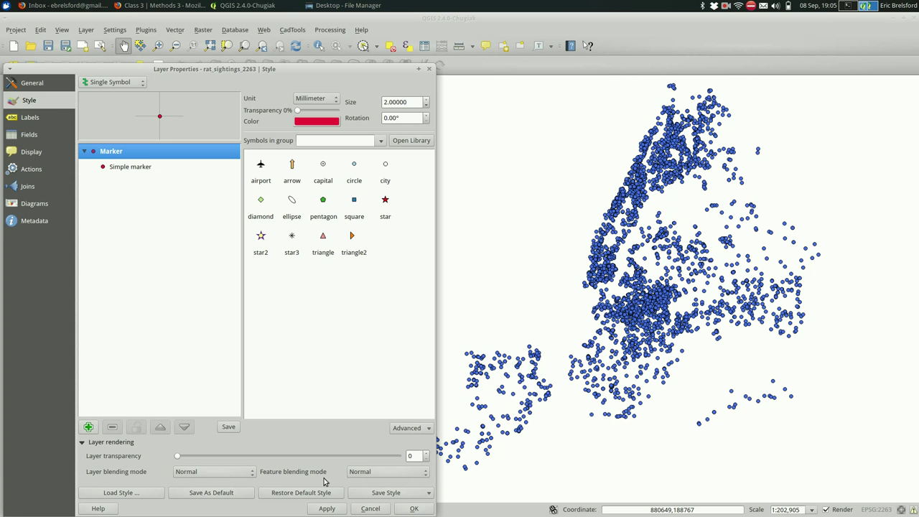
left_click(325, 509)
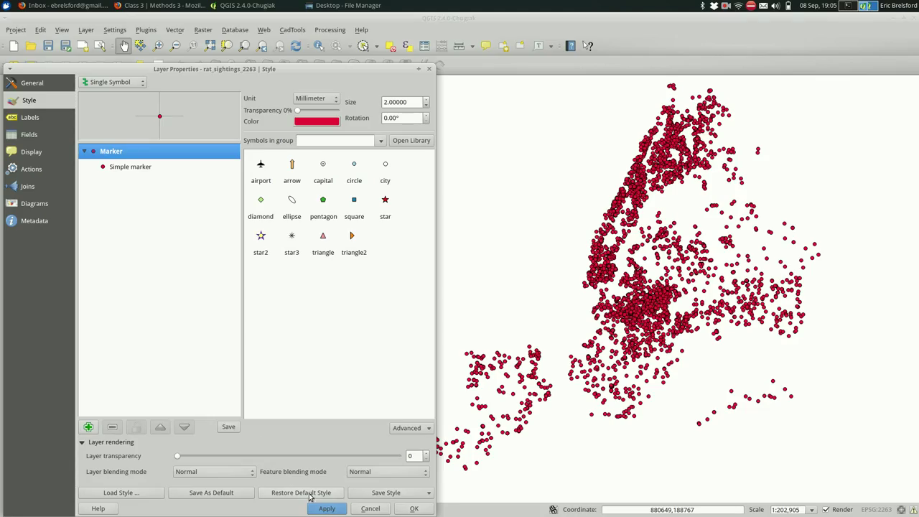
left_click(384, 202)
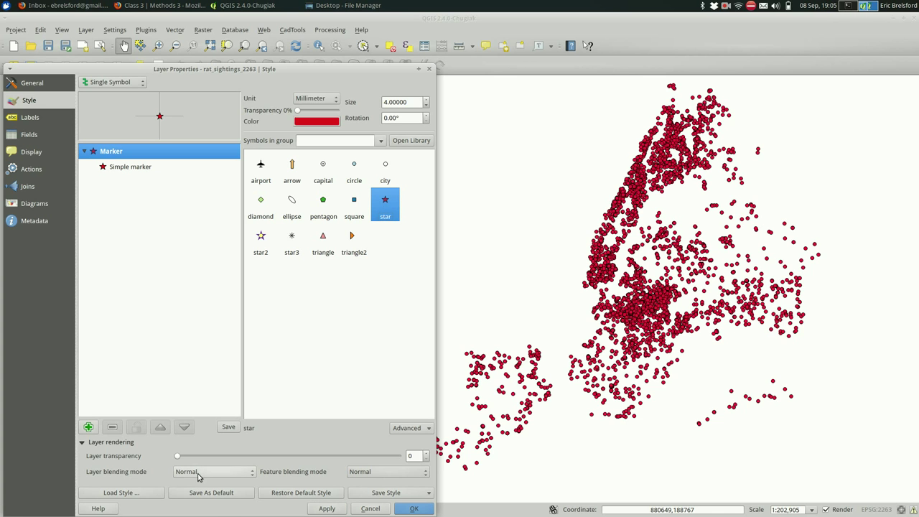
left_click(326, 508)
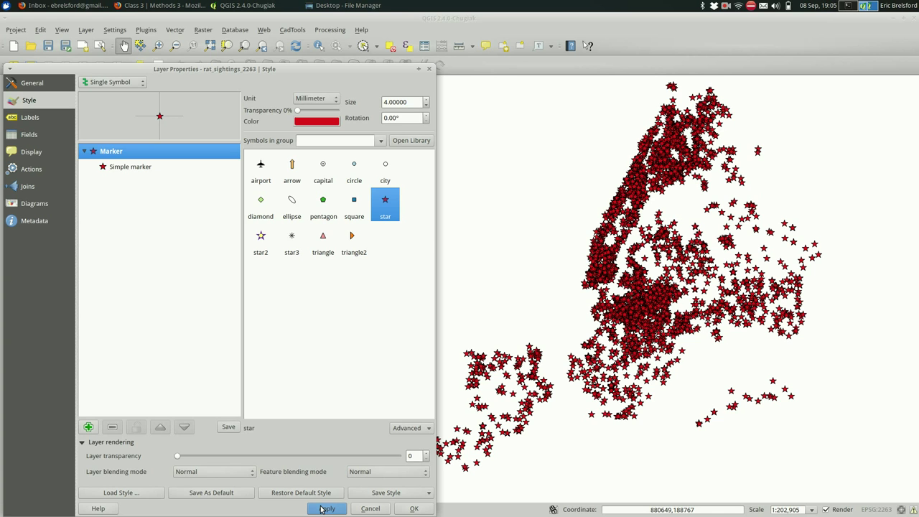
key("Return")
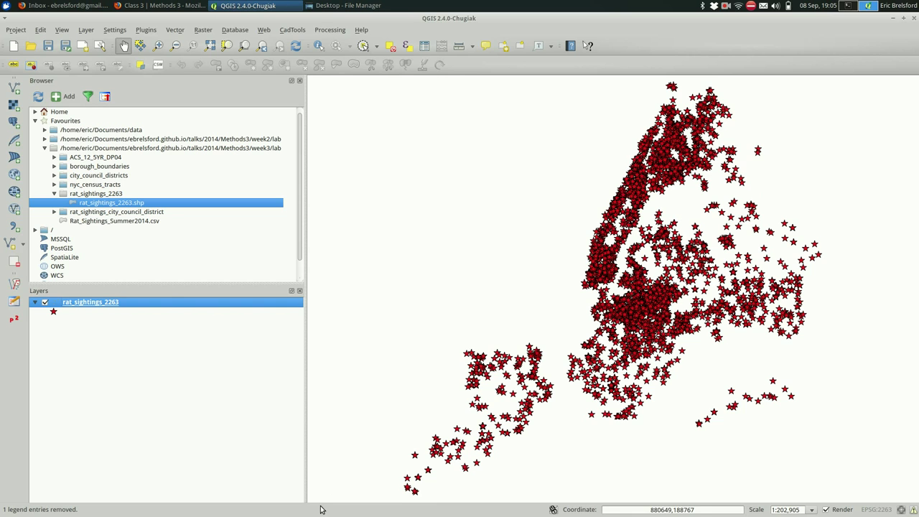
right_click(166, 309)
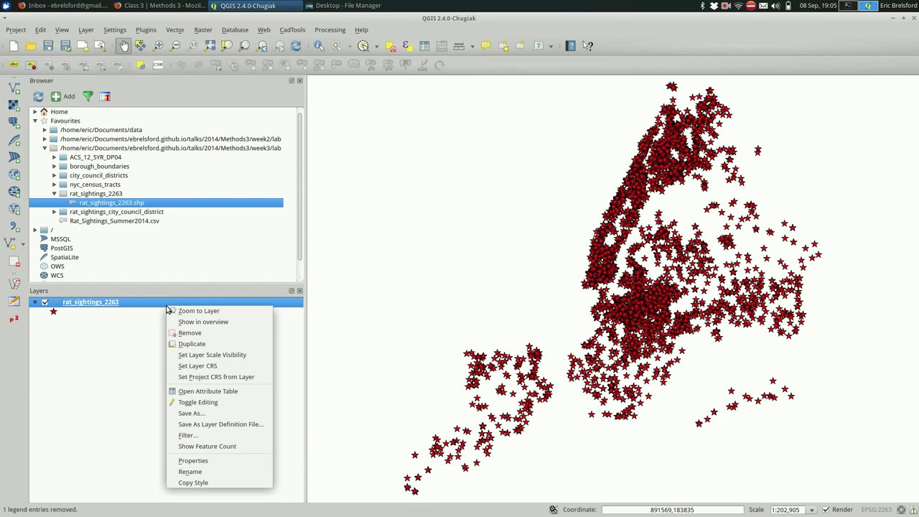
left_click(197, 392)
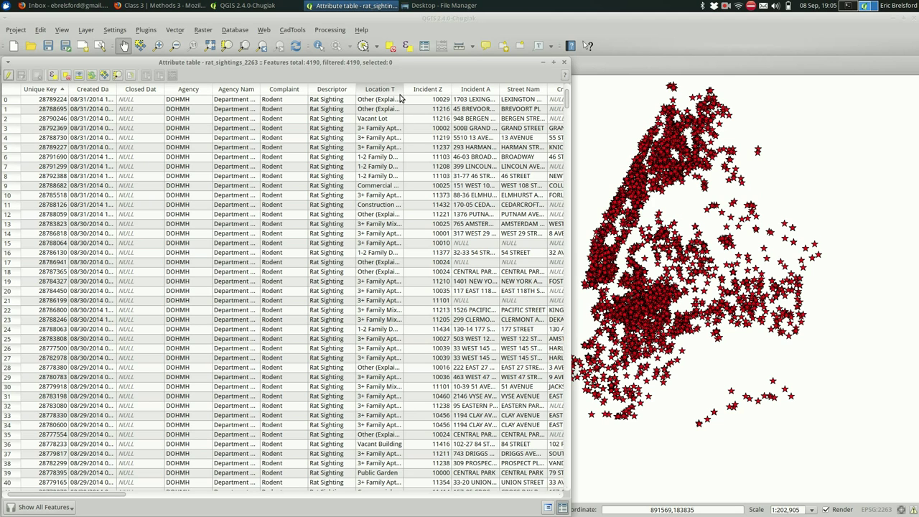
left_click_drag(403, 94, 455, 102)
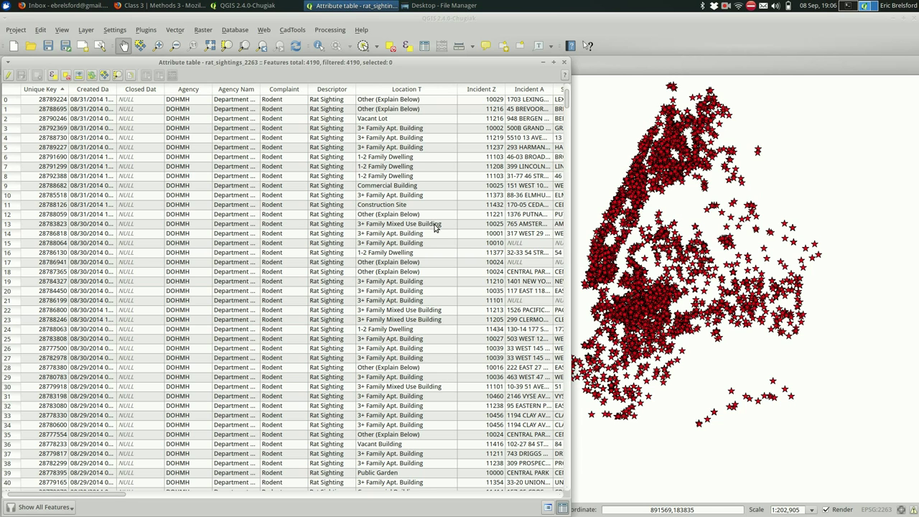
left_click(445, 161)
key("Escape")
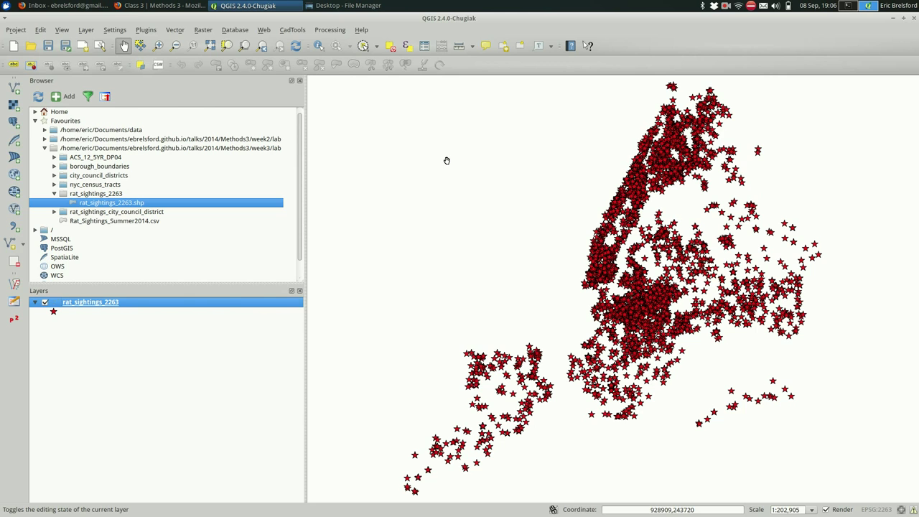
Switch the rat_sightings_2263 layer's symbology to Categorized
right_click(129, 307)
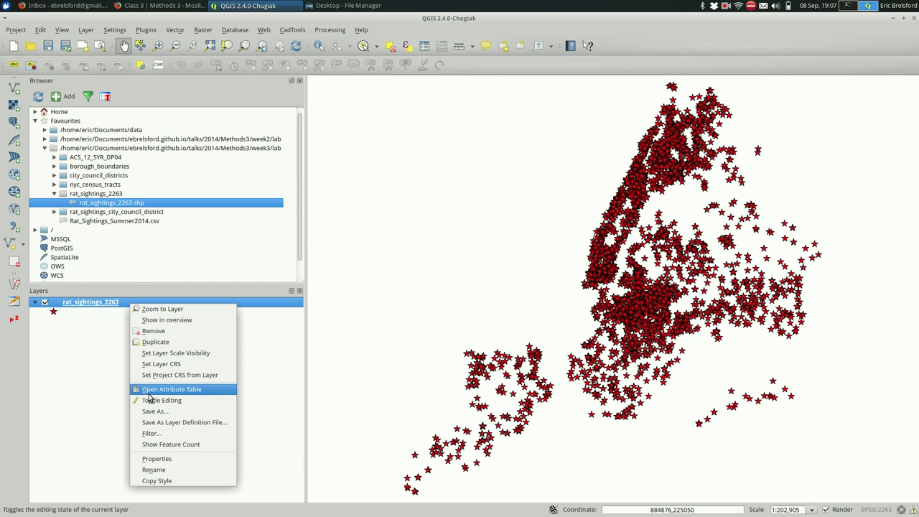
left_click(157, 458)
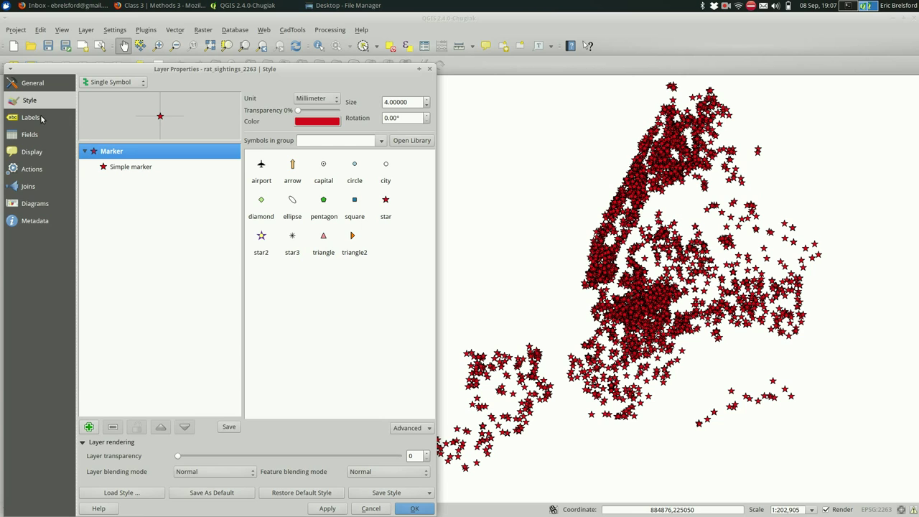
left_click(117, 83)
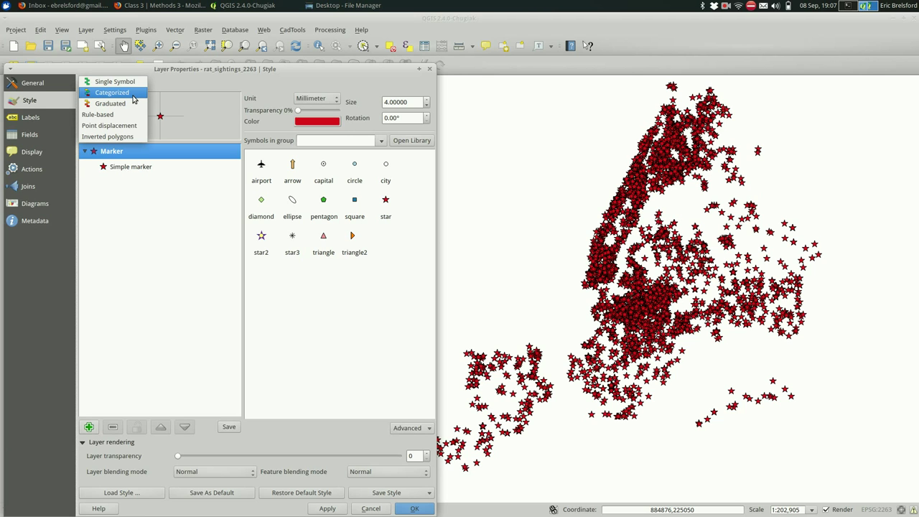
left_click(133, 96)
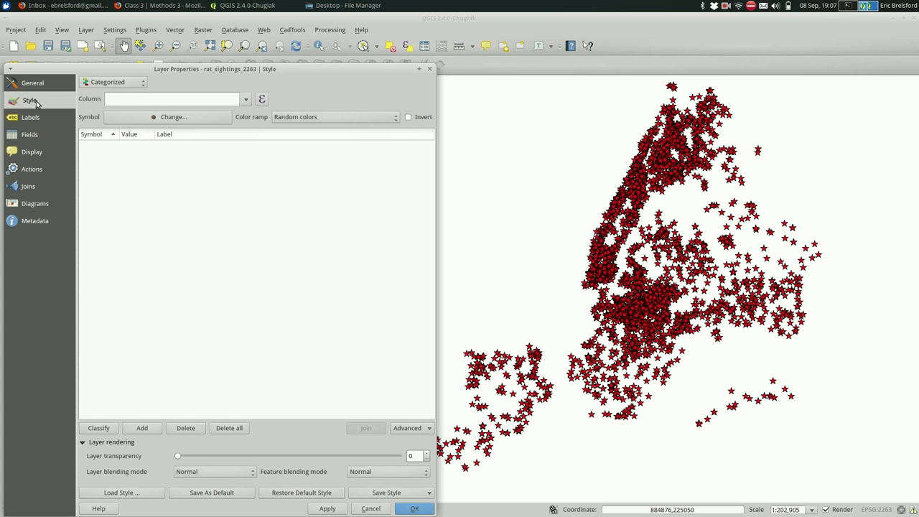
left_click(123, 82)
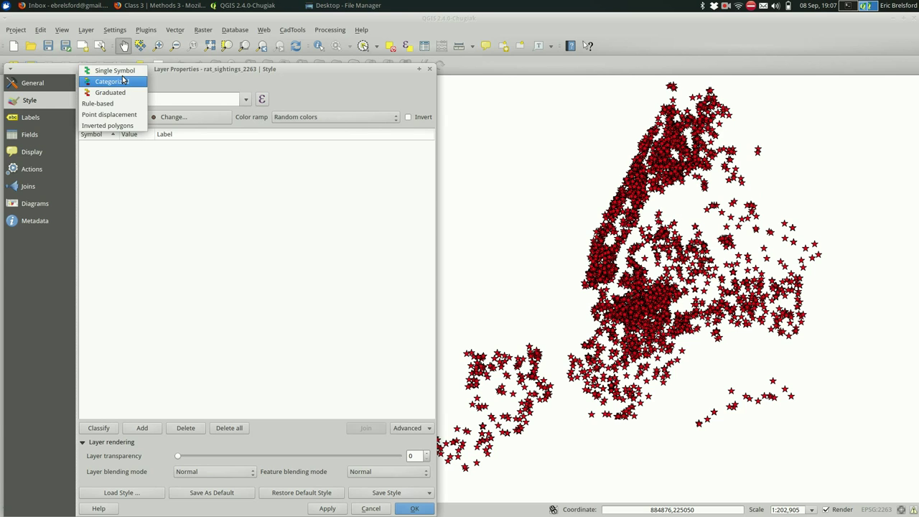
left_click(123, 81)
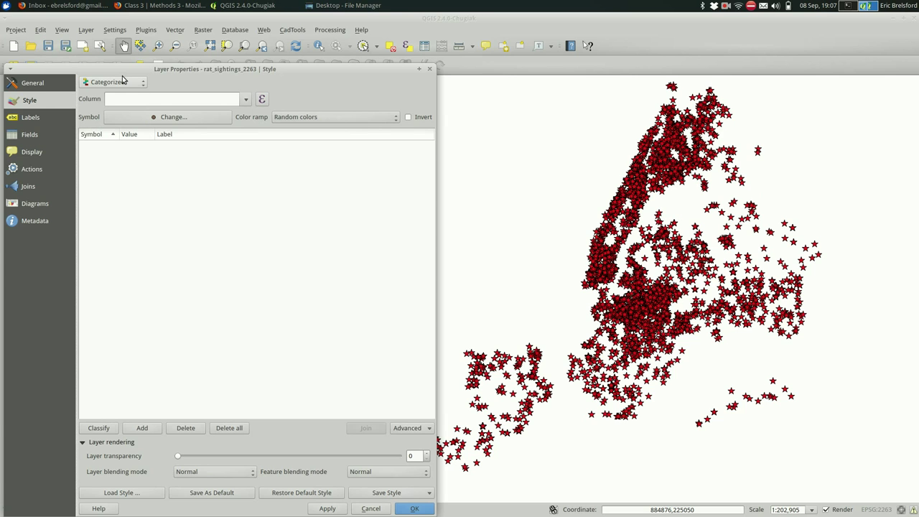
Classify by the Location T column and widen the Value column to read the category names
left_click(248, 103)
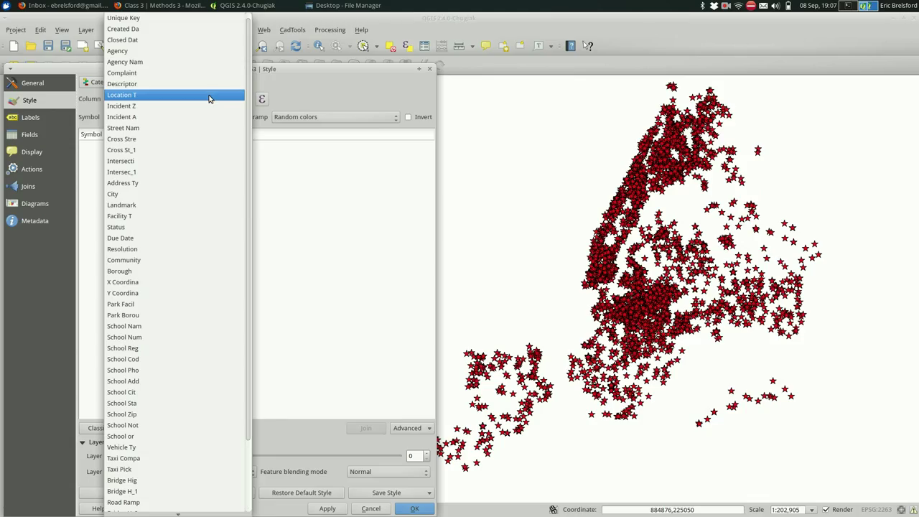
left_click(209, 96)
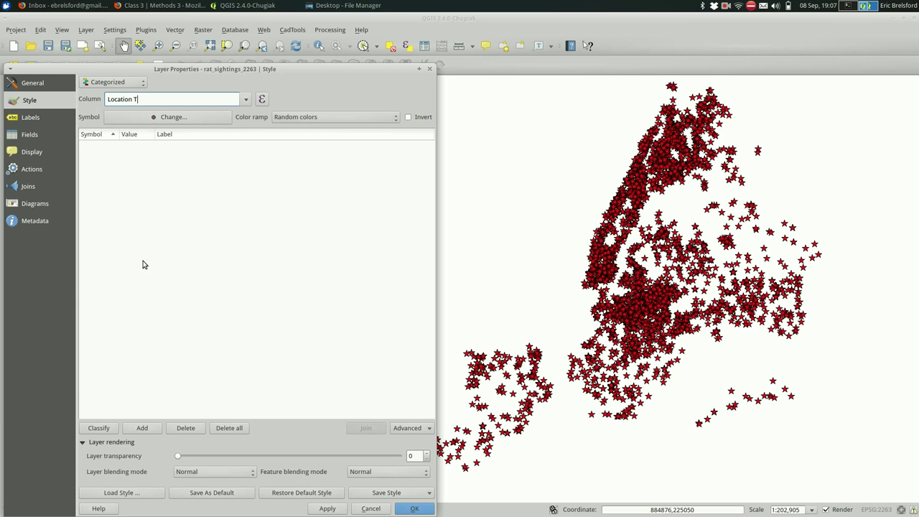
left_click(109, 430)
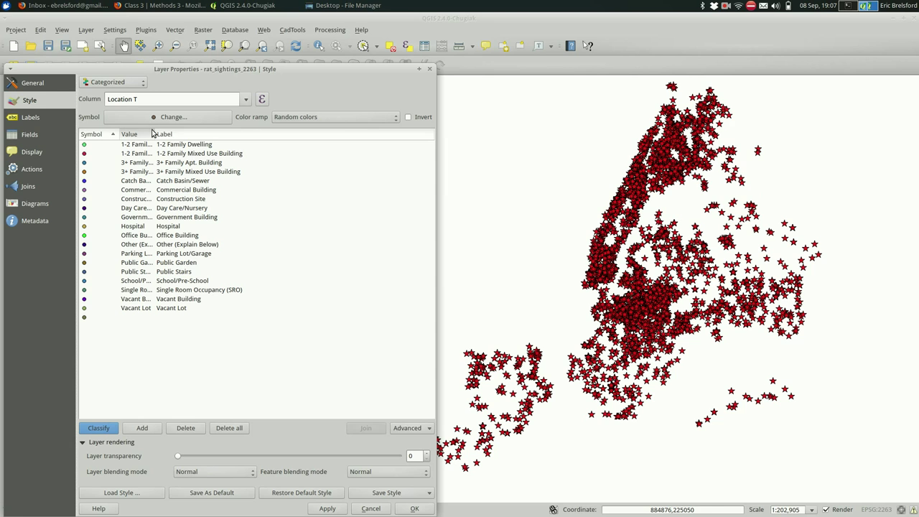
left_click_drag(154, 134, 227, 138)
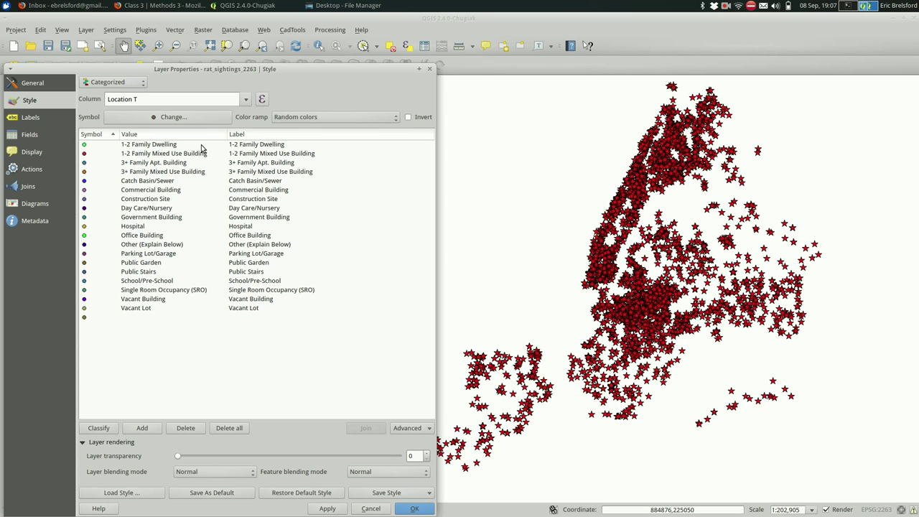
left_click(166, 146)
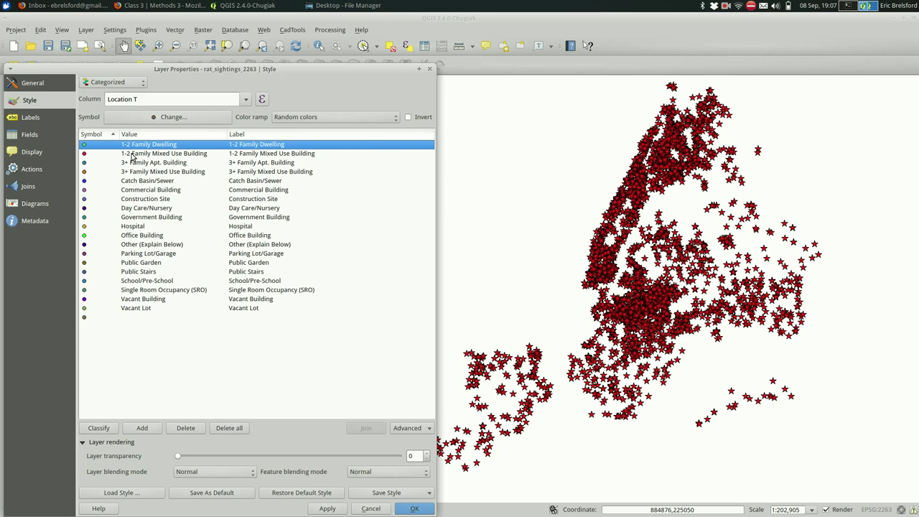
left_click(138, 202)
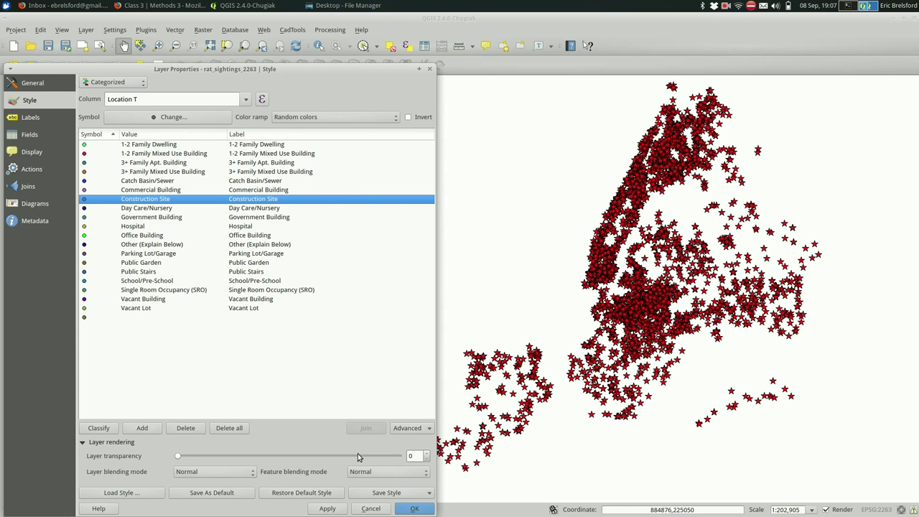
Apply the Location T categories to the map and select the Catch Basin/Sewer class
left_click(327, 508)
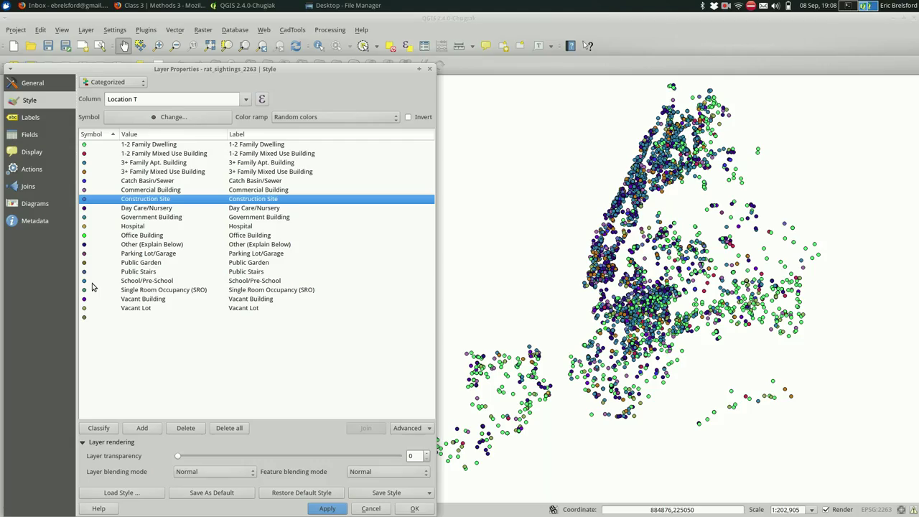
left_click(200, 182)
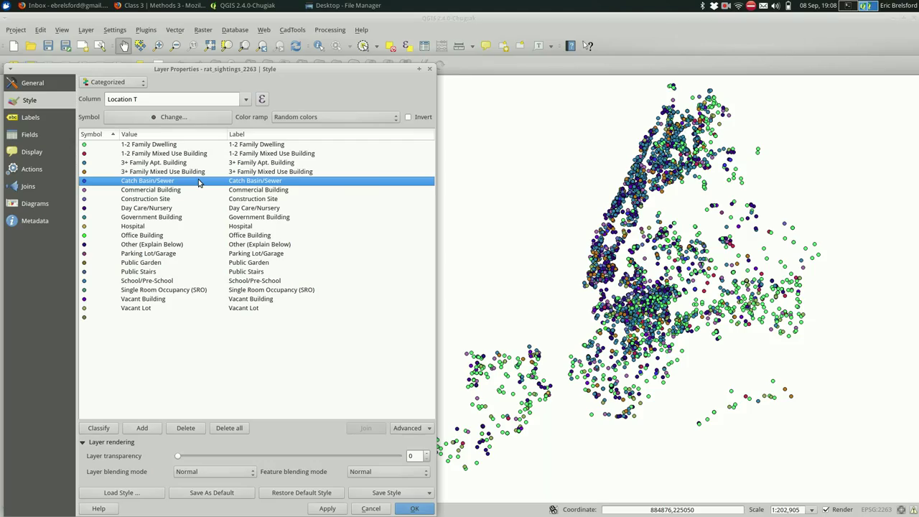
Delete the categories from Catch Basin/Sewer through Public Stairs
key("shift+Down")
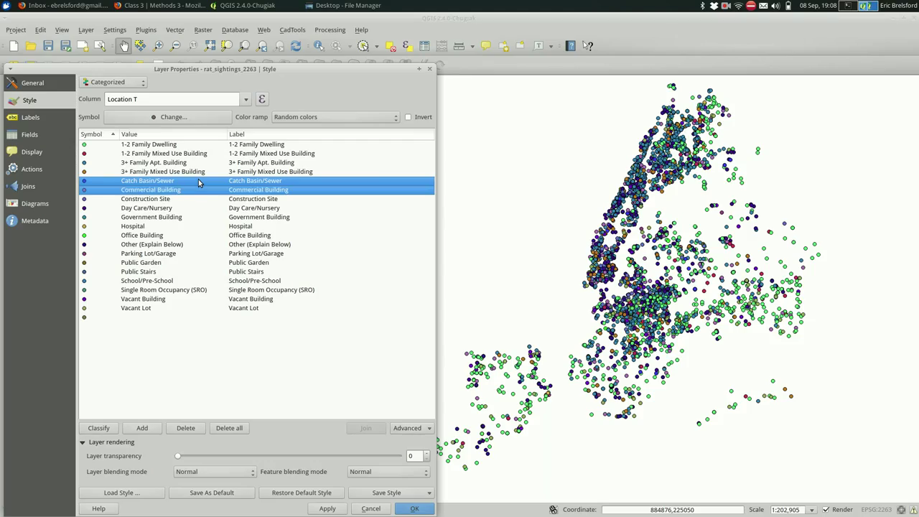
key("shift+Down")
key("shift+Down")
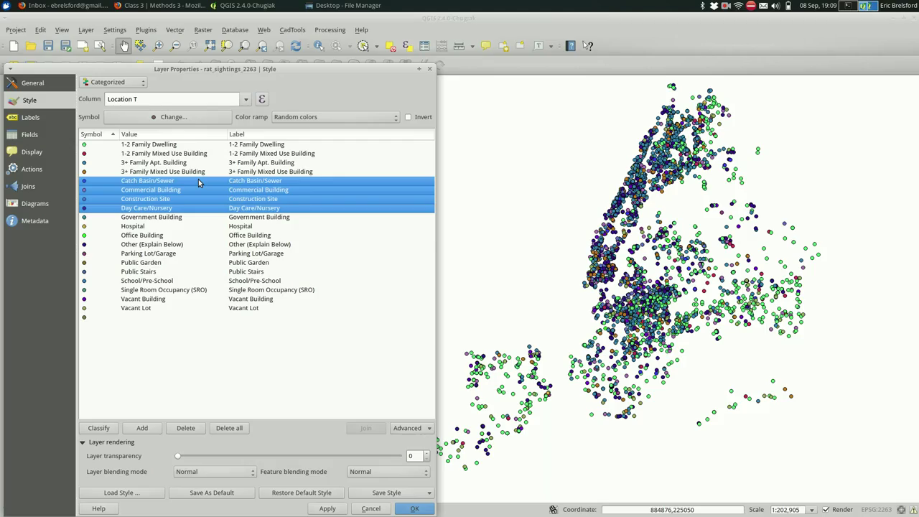
key("shift+Down")
key("shift+Down")
key("shift+Down")
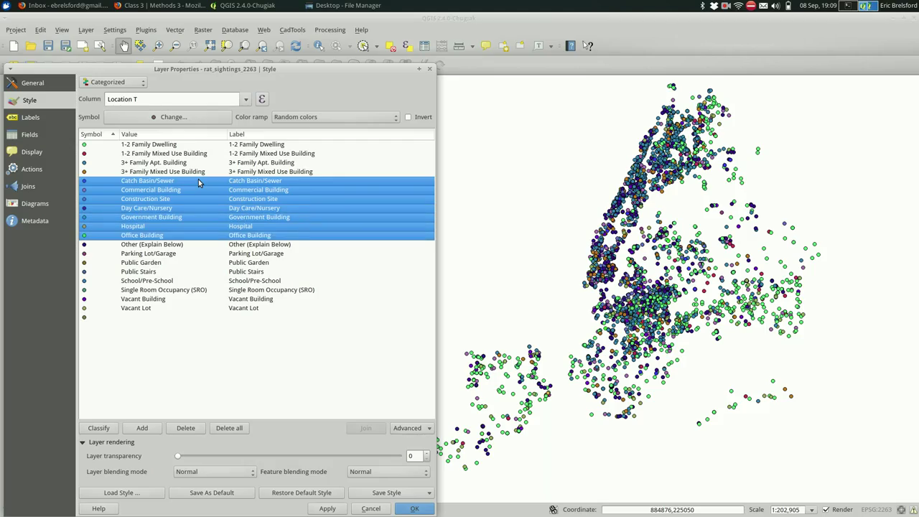
key("shift+Down")
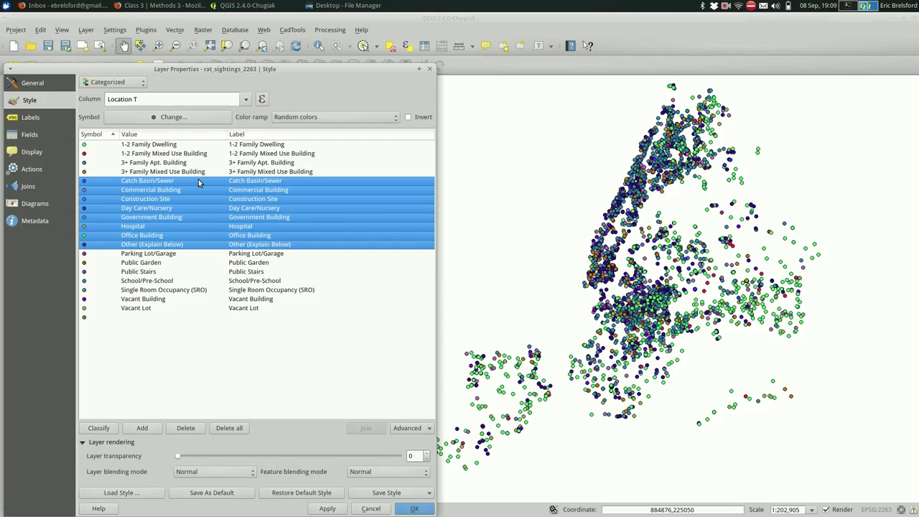
key("shift+Down")
key("shift+Down")
key("shift+Down")
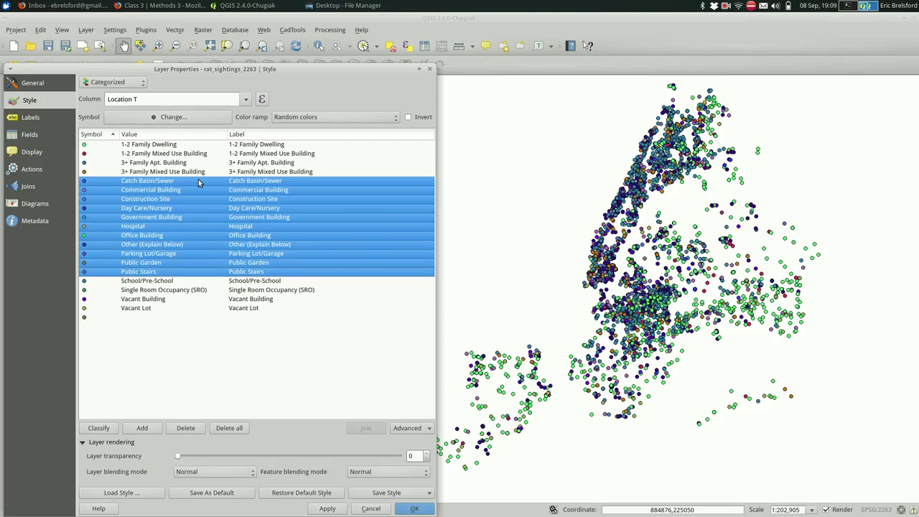
key("shift+Down")
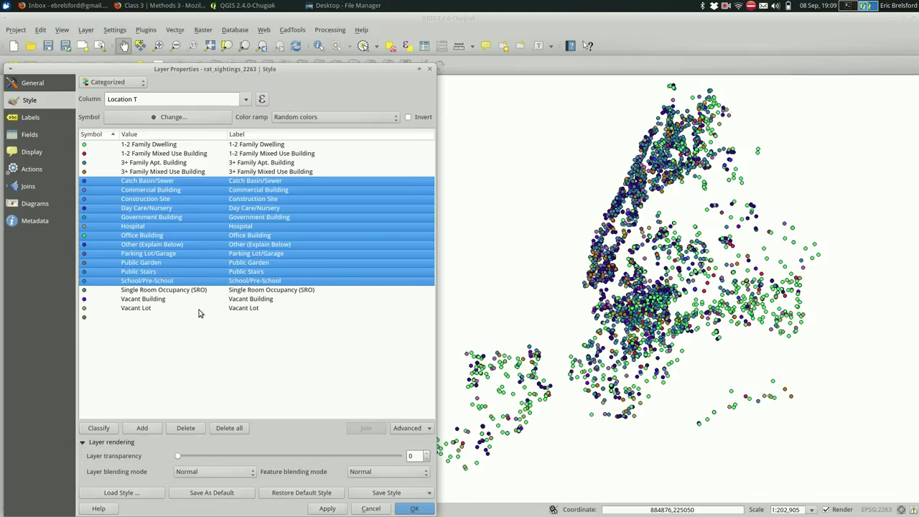
left_click(183, 428)
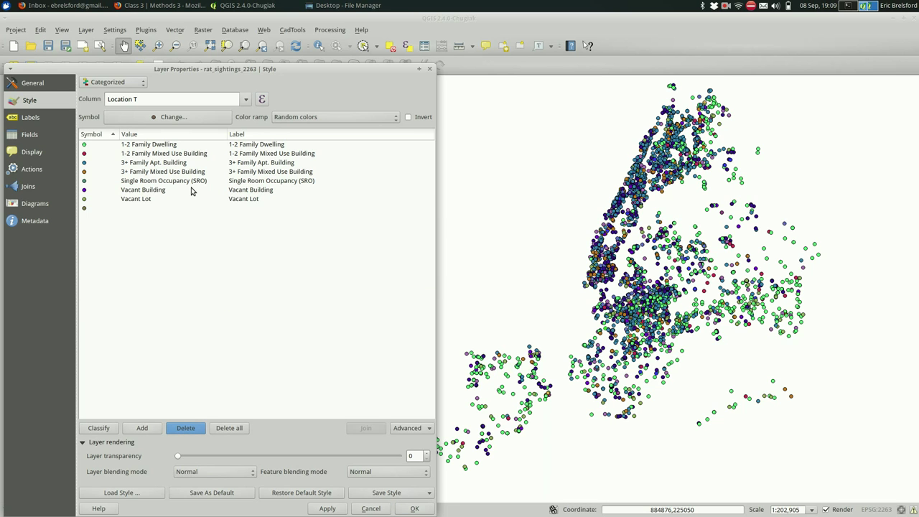
Delete the Vacant Building and Vacant Lot categories
left_click(192, 191)
key("shift+Down")
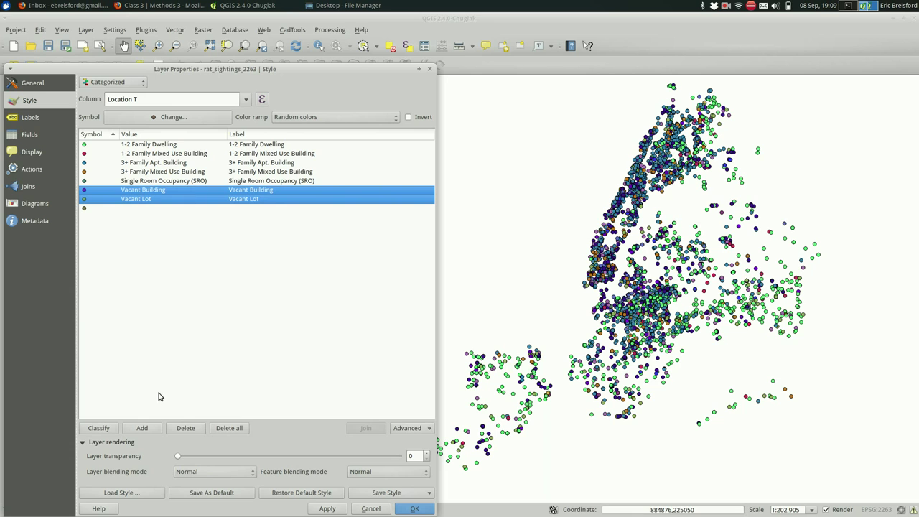
left_click(185, 428)
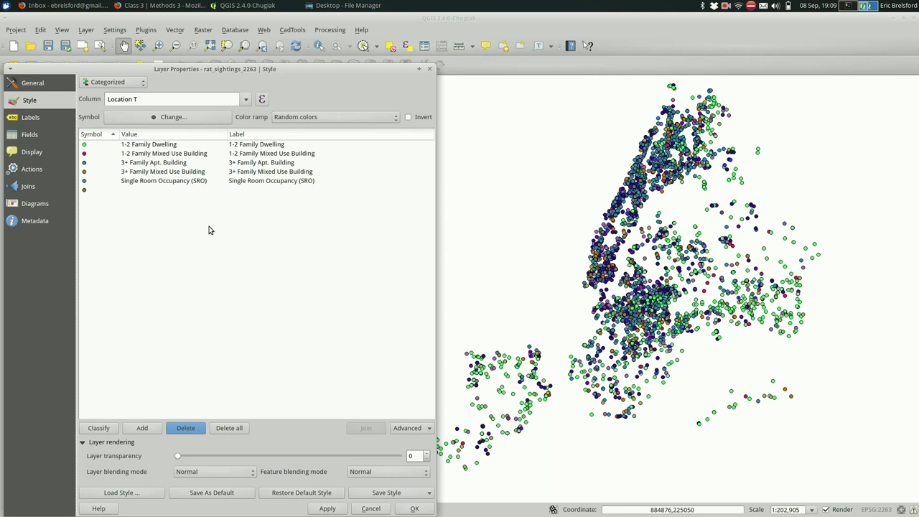
Leave the empty class symbol unchanged and apply the trimmed category list to the map
double_click(84, 190)
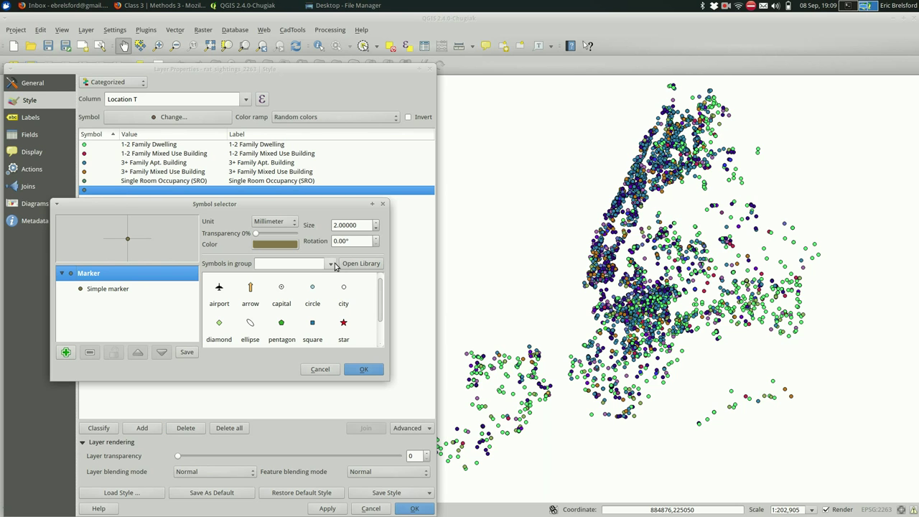
left_click(320, 368)
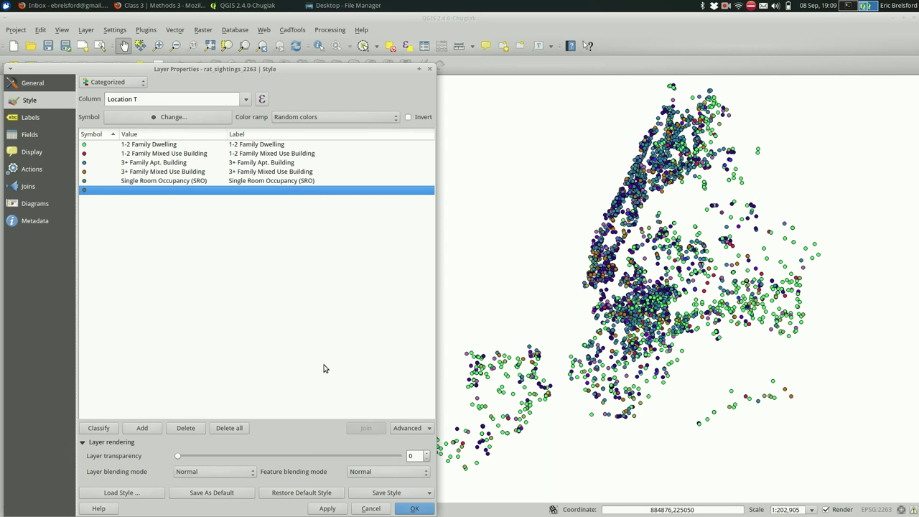
left_click(323, 508)
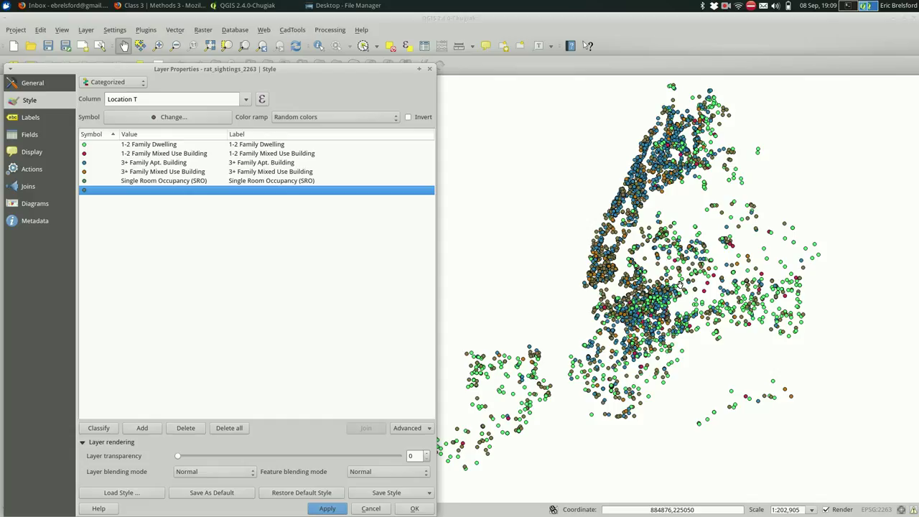
Inspect the 1-2 Family Dwelling symbol's marker size
left_click(120, 216)
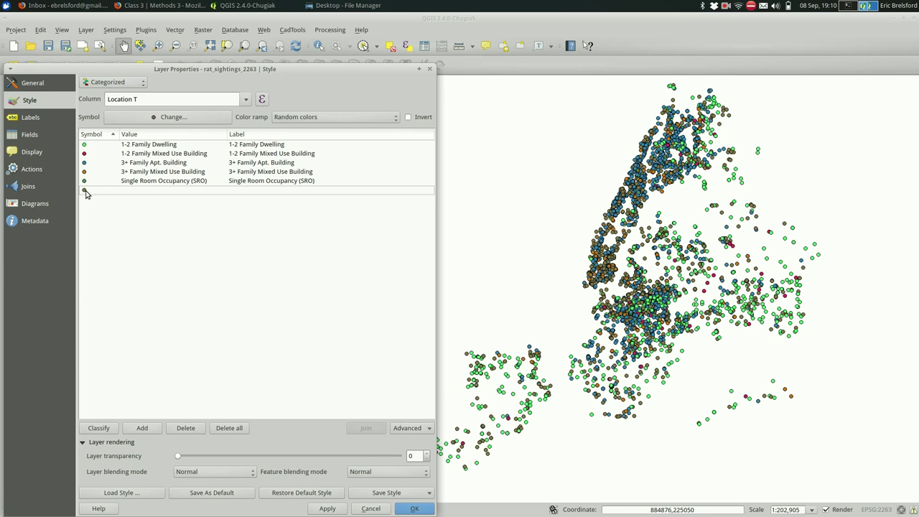
left_click(91, 146)
double_click(92, 148)
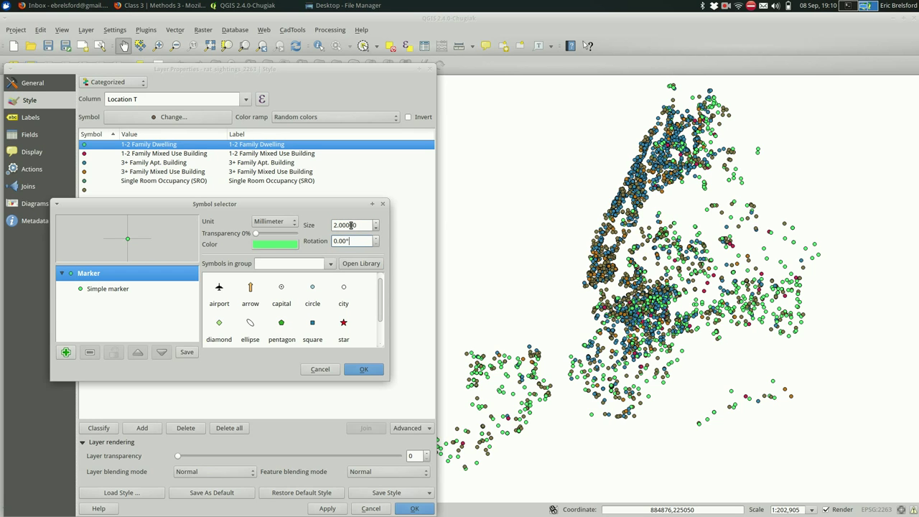
left_click(349, 224)
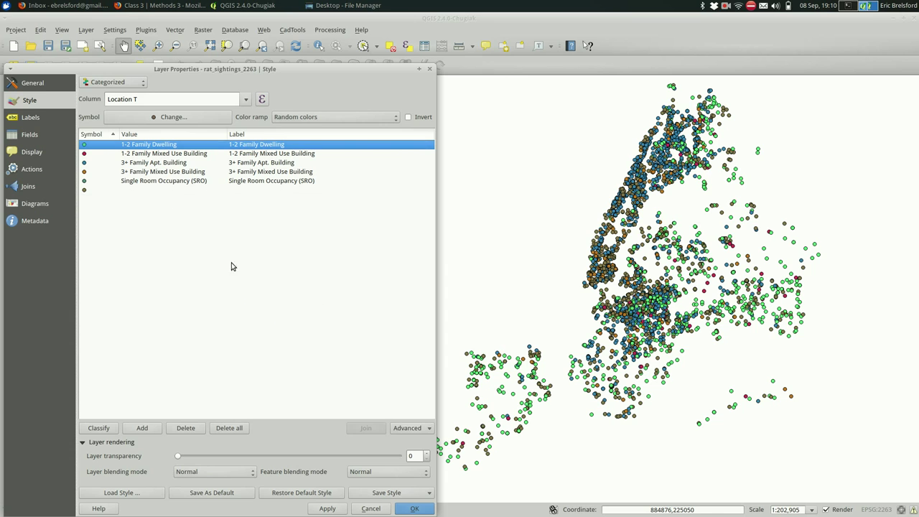
Recolour the 1-2 Family Mixed Use Building markers dark green
double_click(96, 155)
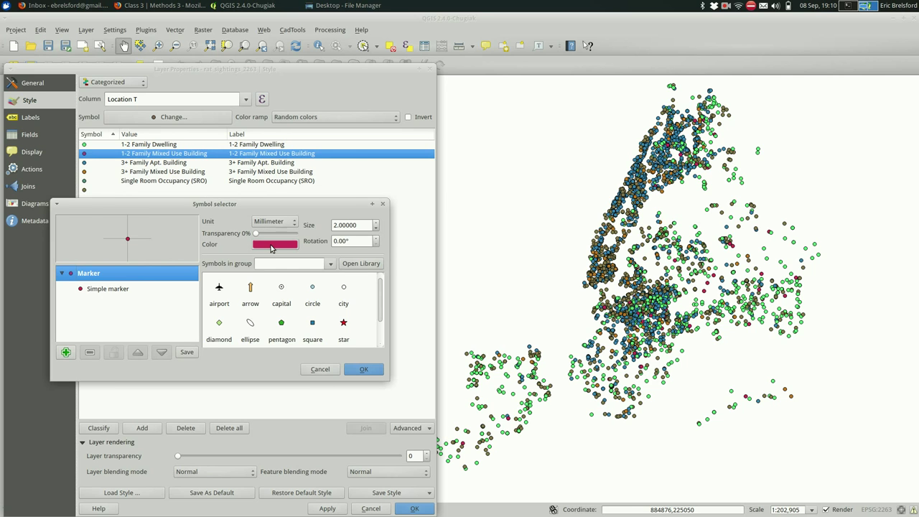
left_click(272, 244)
left_click(285, 237)
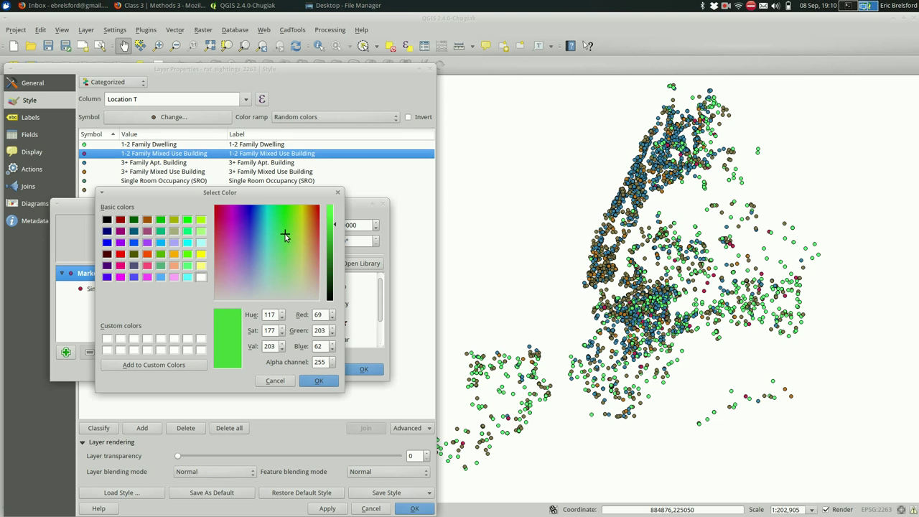
left_click(332, 253)
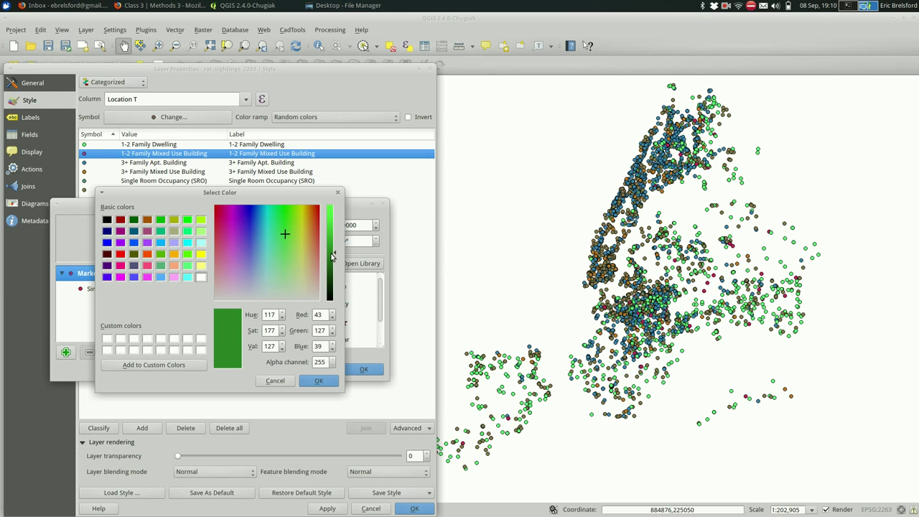
left_click(315, 380)
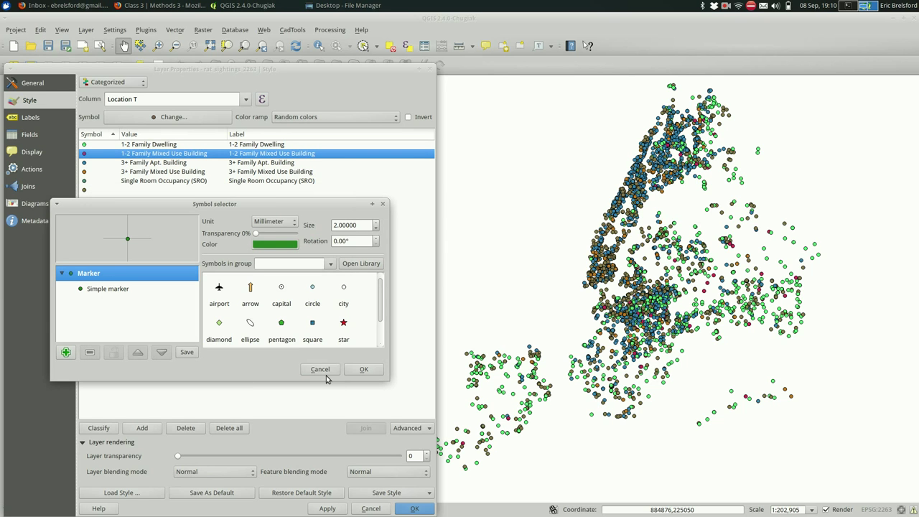
left_click(357, 370)
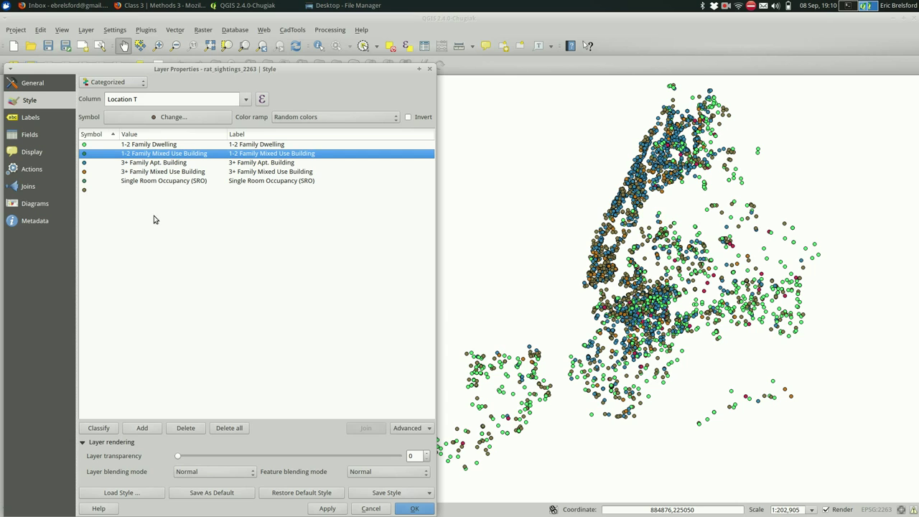
Lighten the blue of the 3+ Family Apt. Building markers
left_click(153, 163)
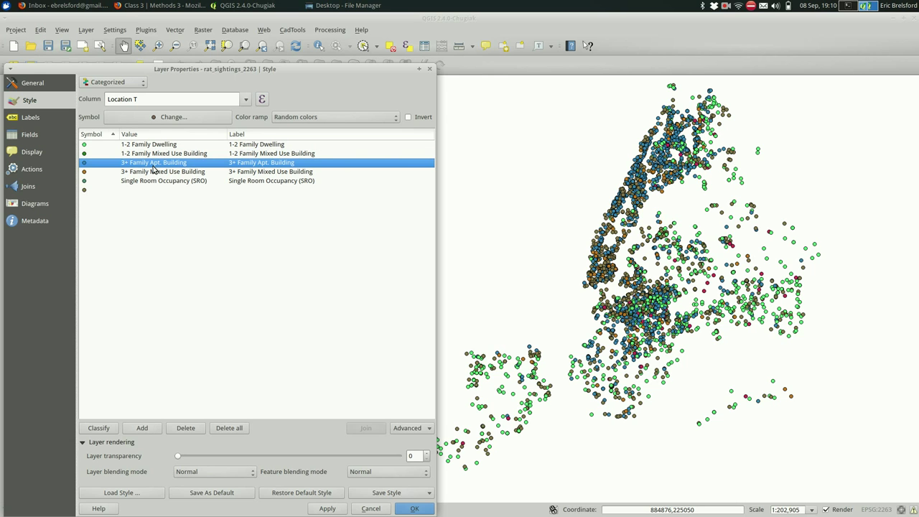
double_click(83, 163)
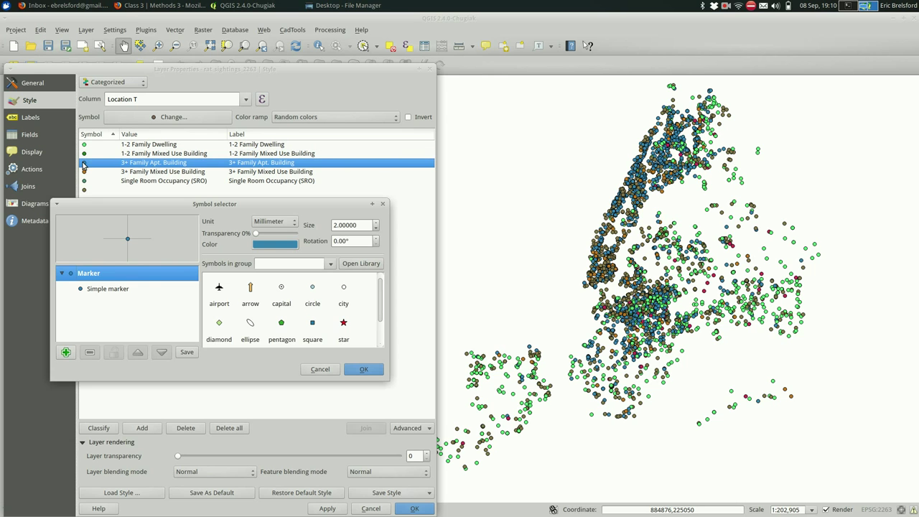
left_click(287, 245)
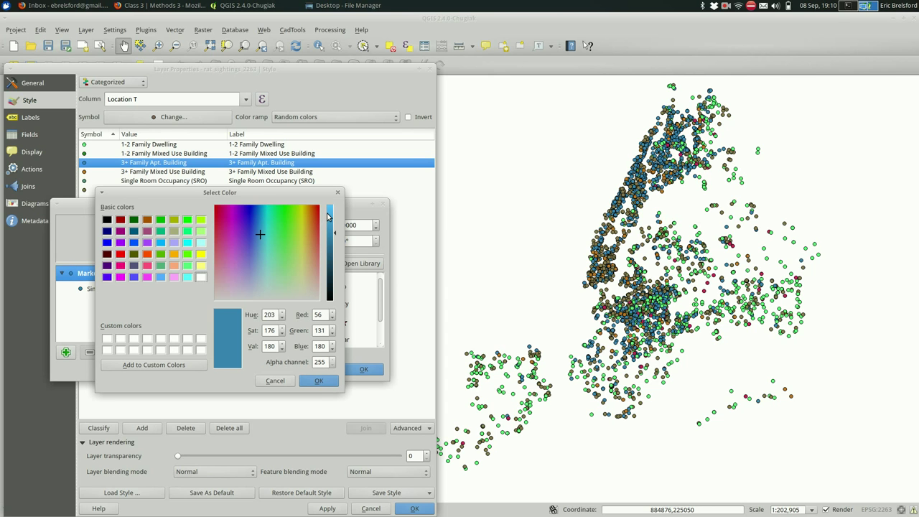
left_click(327, 216)
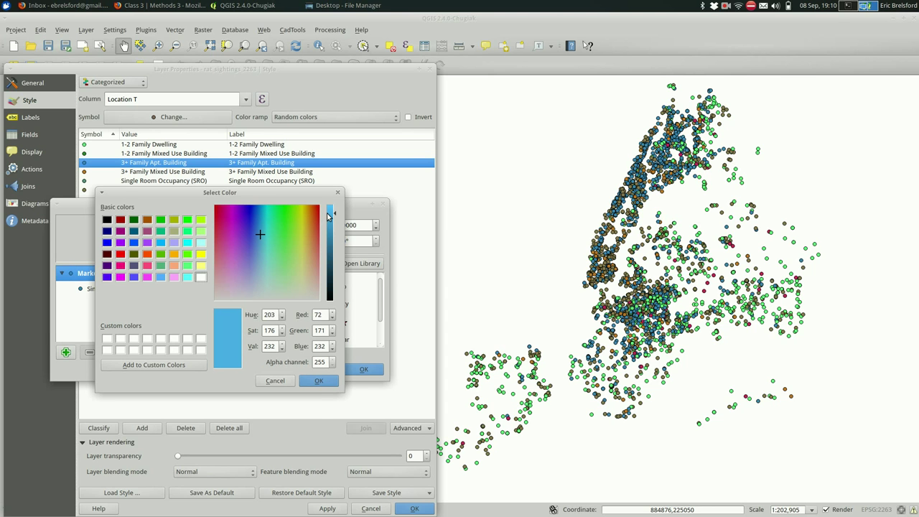
left_click(320, 380)
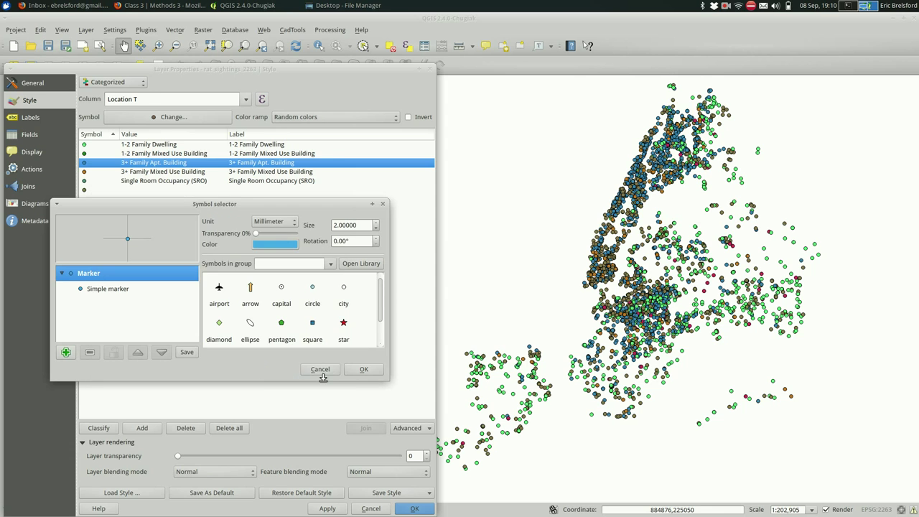
left_click(362, 370)
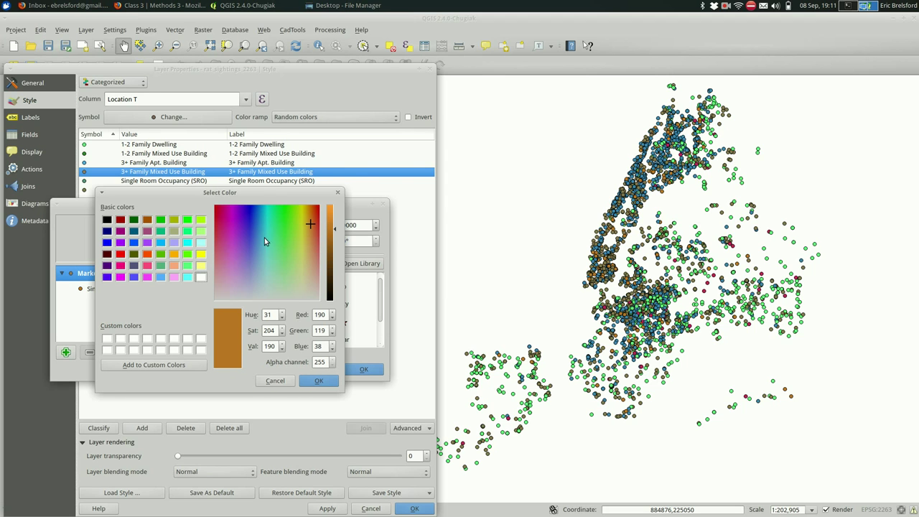
Make the 3+ Family Mixed Use Building markers blue (68, 95, 190) and apply to the map
left_click(252, 239)
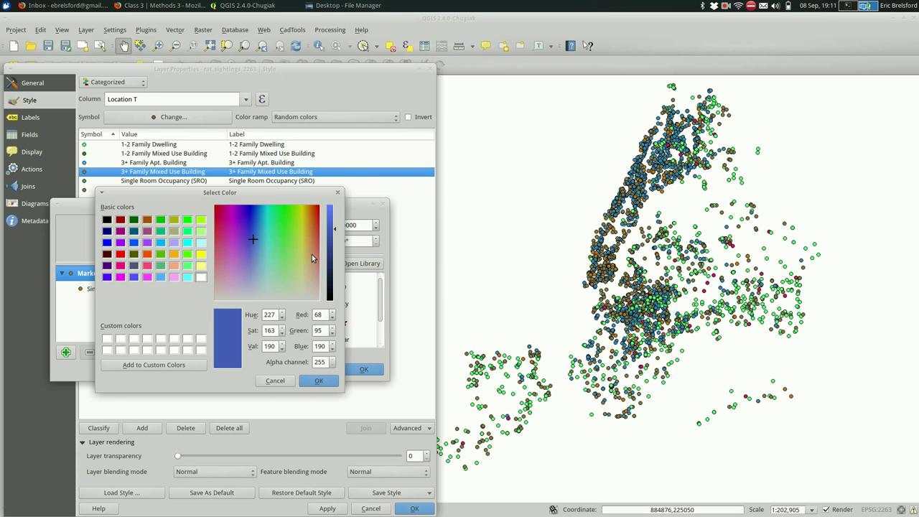
left_click(319, 383)
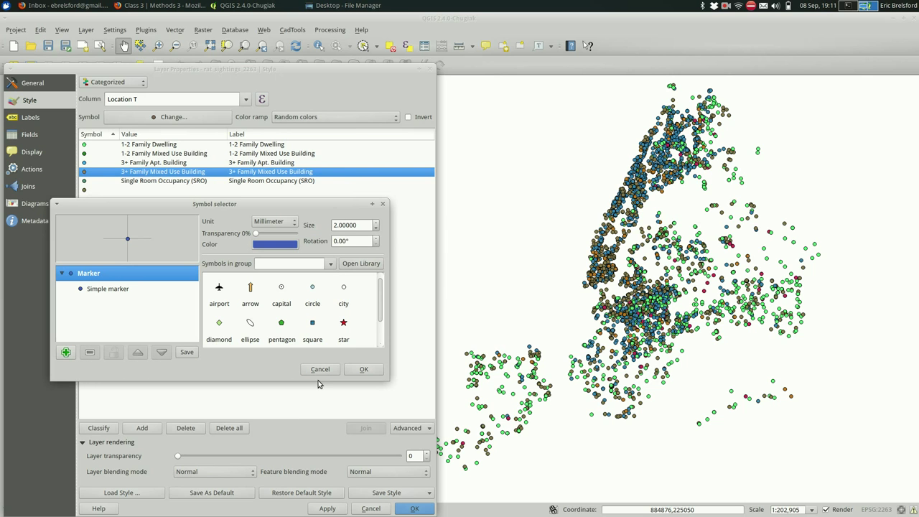
left_click(364, 370)
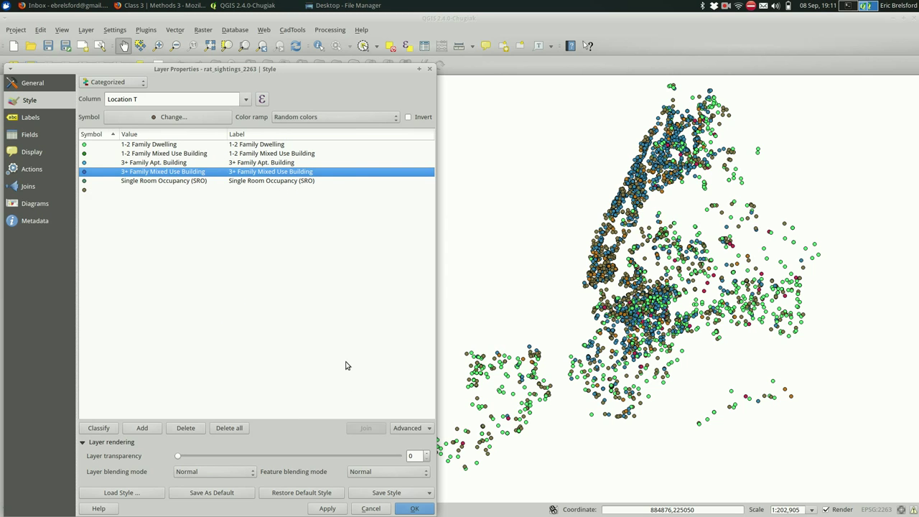
left_click(218, 297)
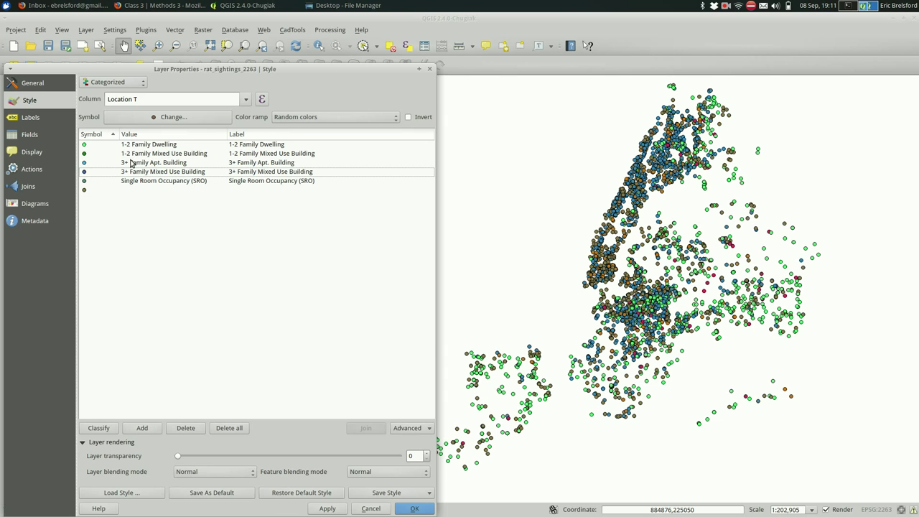
left_click(324, 508)
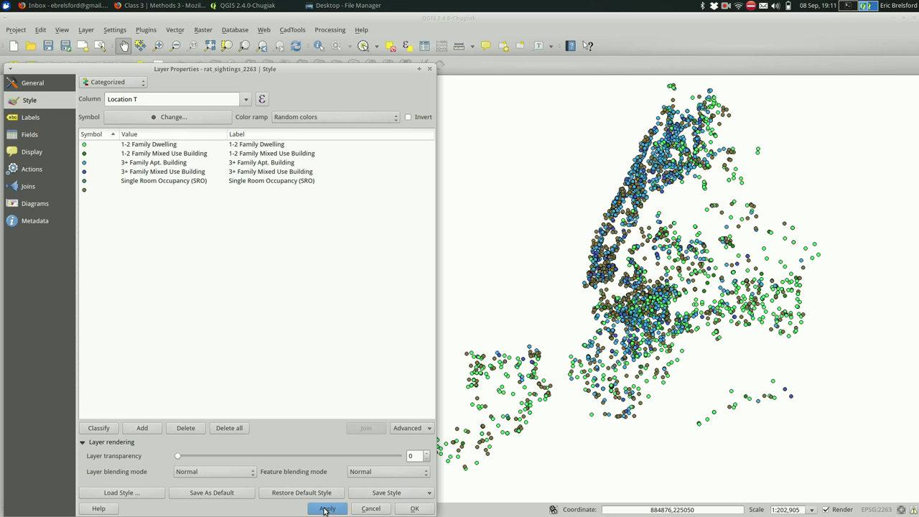
Make the unlabelled category's markers light grey at about 54% transparency and apply
double_click(91, 190)
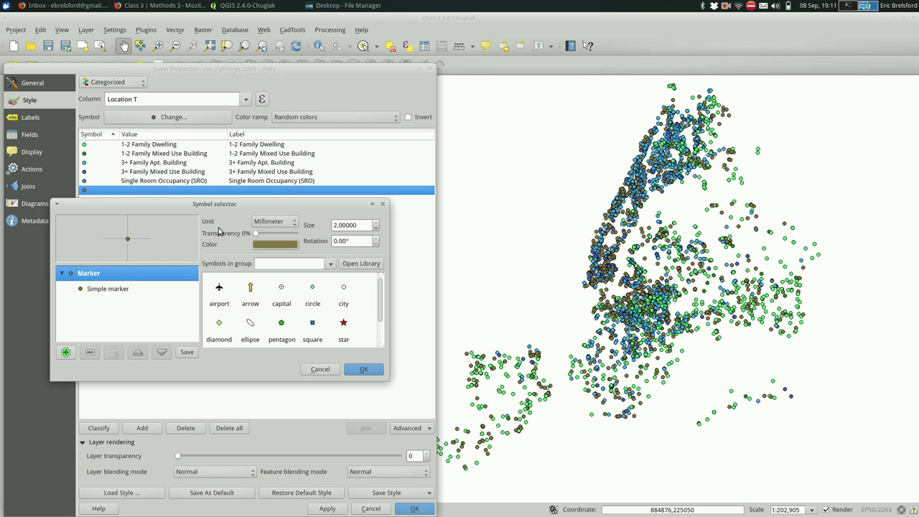
left_click(292, 245)
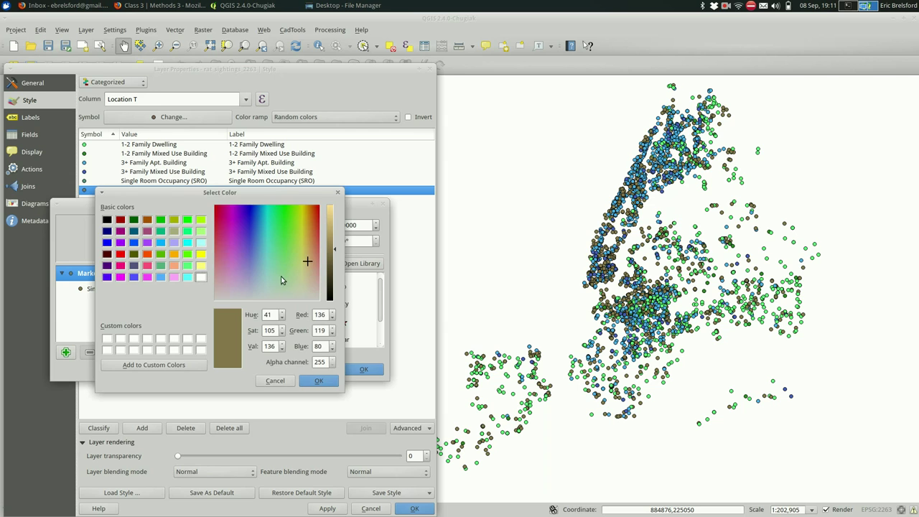
left_click_drag(285, 290, 310, 299)
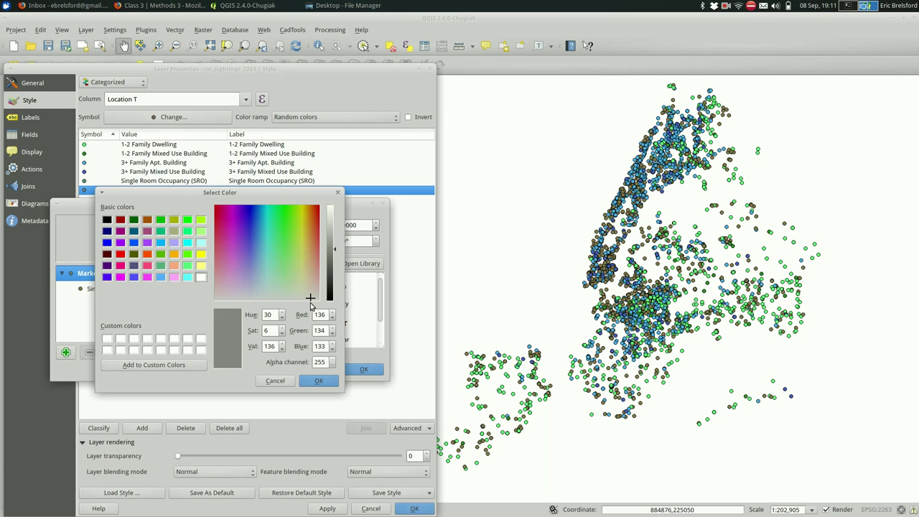
left_click(329, 234)
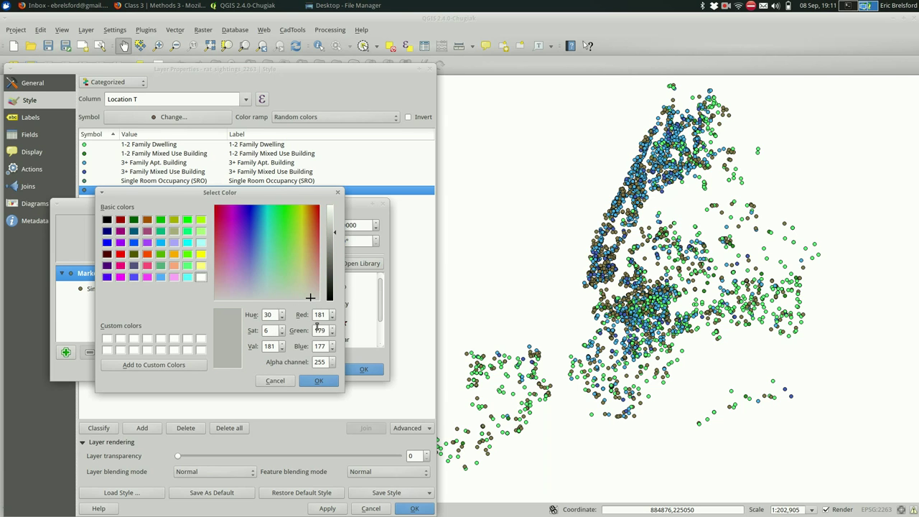
left_click(314, 380)
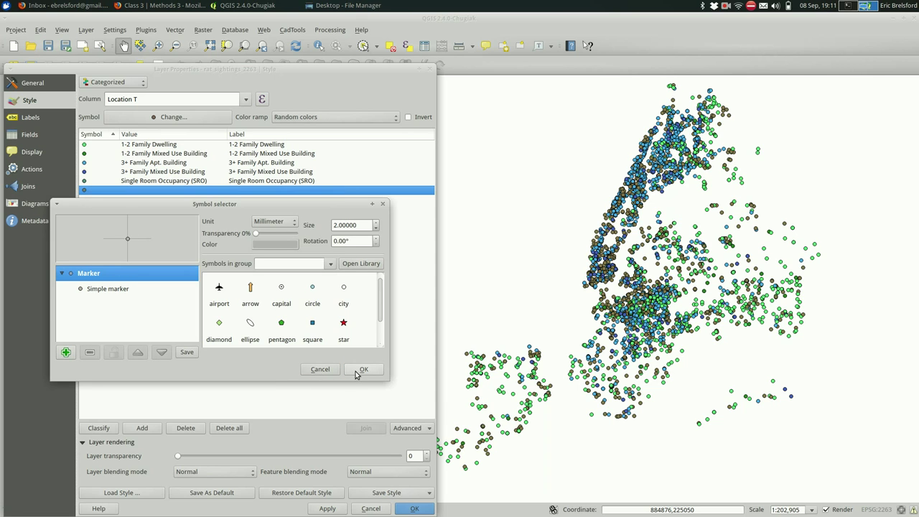
left_click_drag(259, 236, 281, 237)
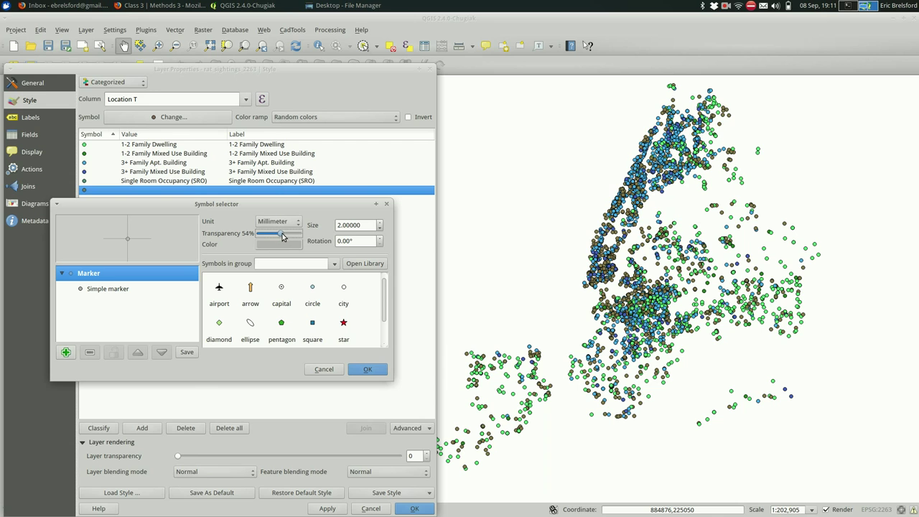
left_click(351, 363)
left_click(328, 509)
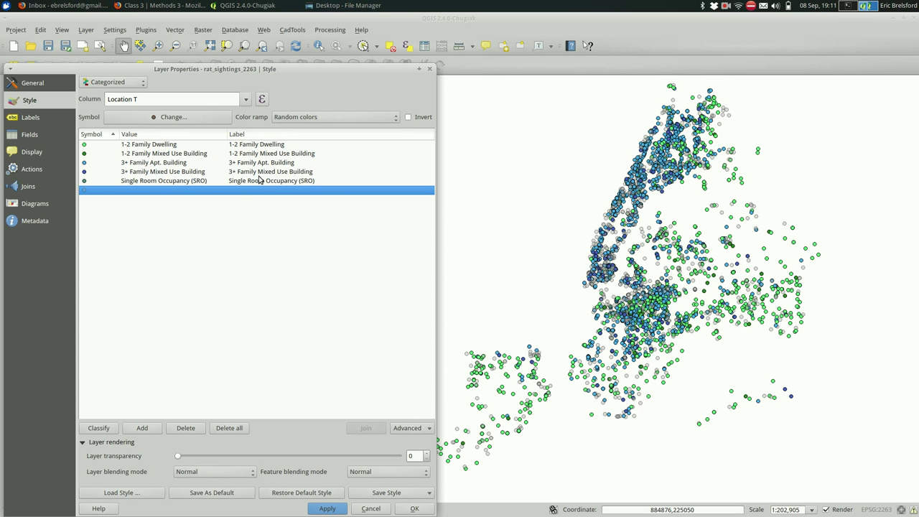
Change the Single Room Occupancy (SRO) markers to yellow-green and apply it to the map
double_click(94, 181)
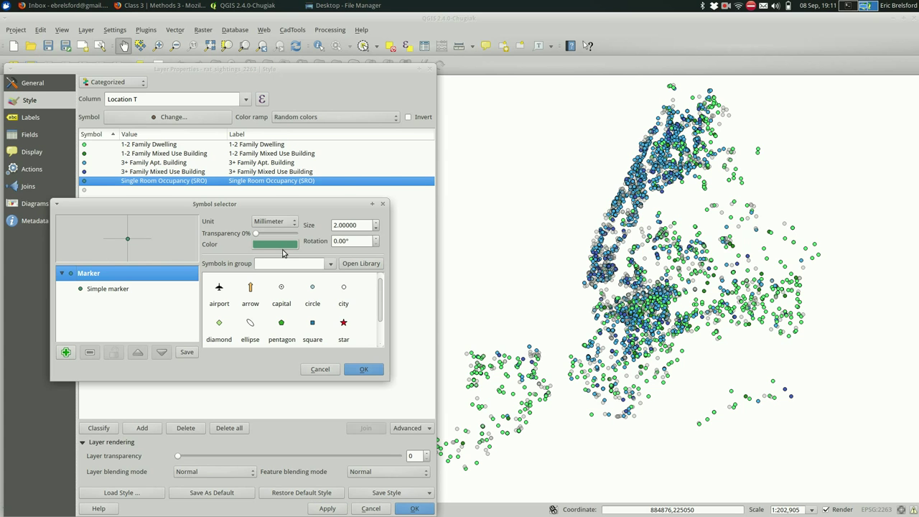
left_click(297, 245)
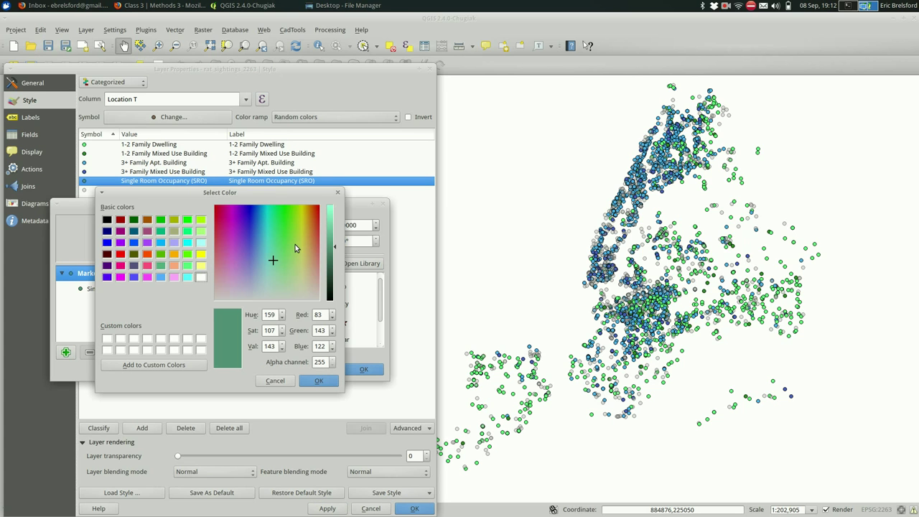
left_click(300, 238)
left_click(332, 225)
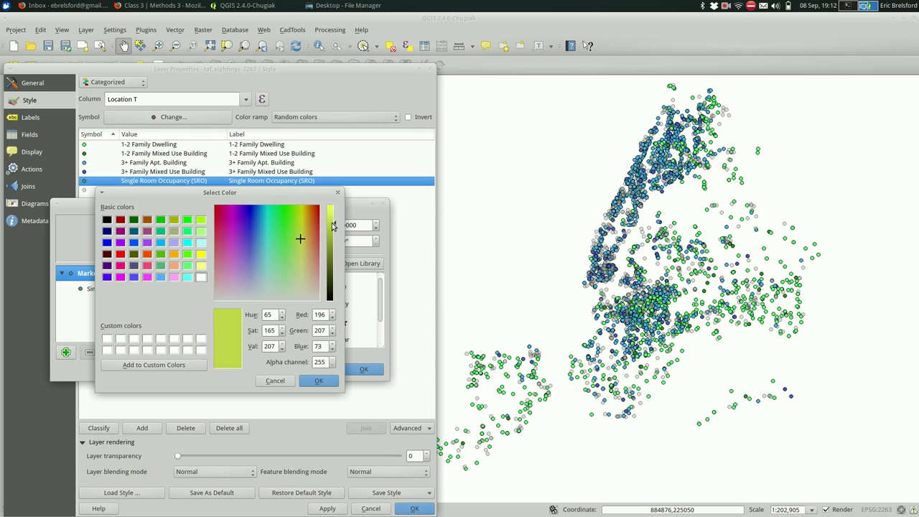
left_click(316, 382)
left_click(363, 369)
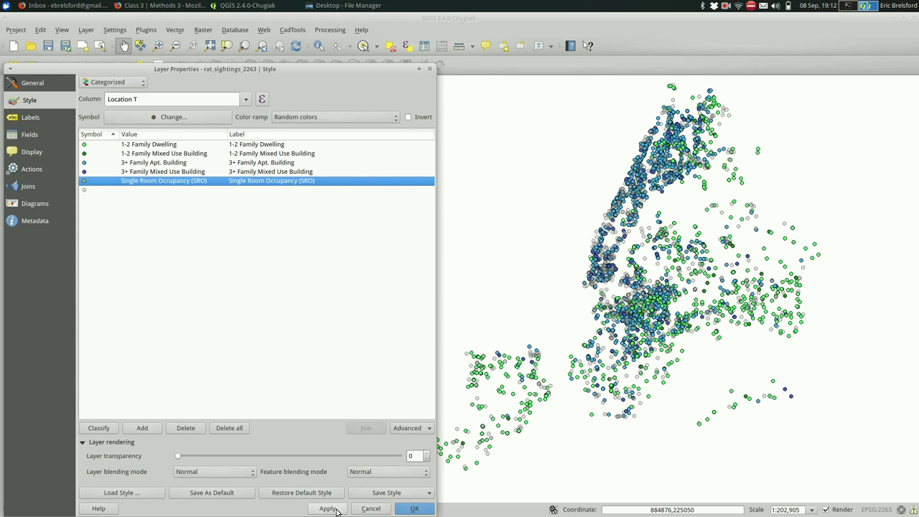
left_click(339, 508)
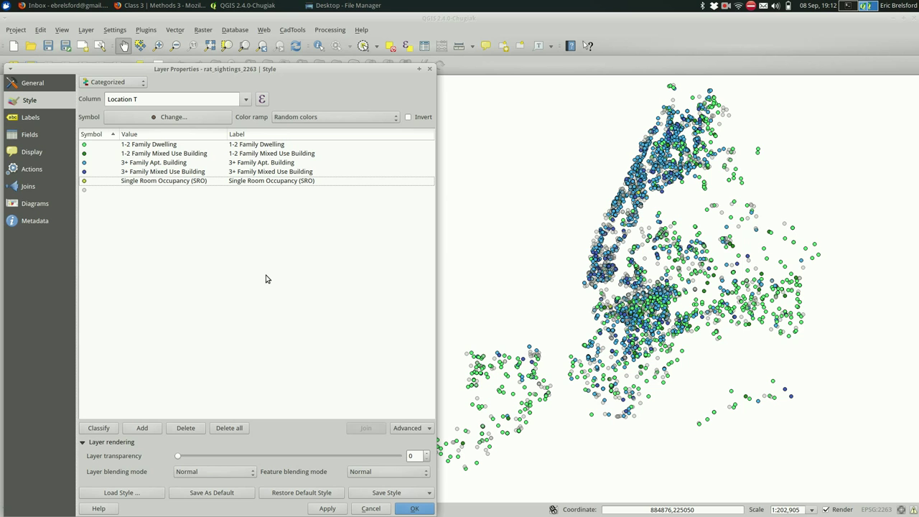
Confirm Layer Properties with OK and briefly zoom in and out on the categorized sightings map
left_click(403, 508)
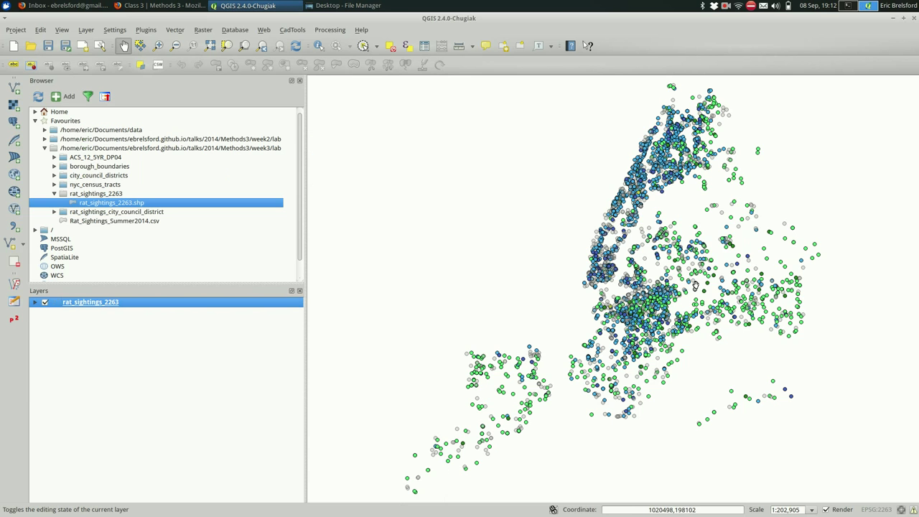
scroll(660, 286, "up", 2)
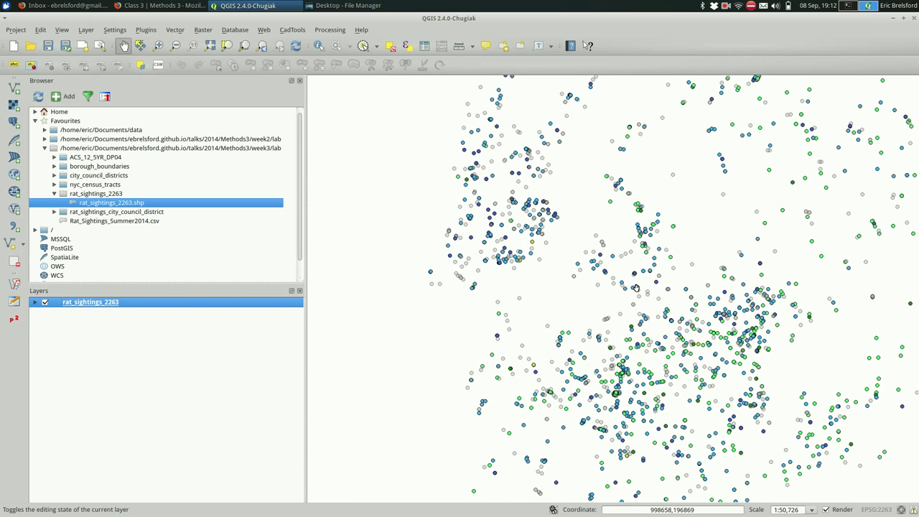
scroll(635, 288, "down", 2)
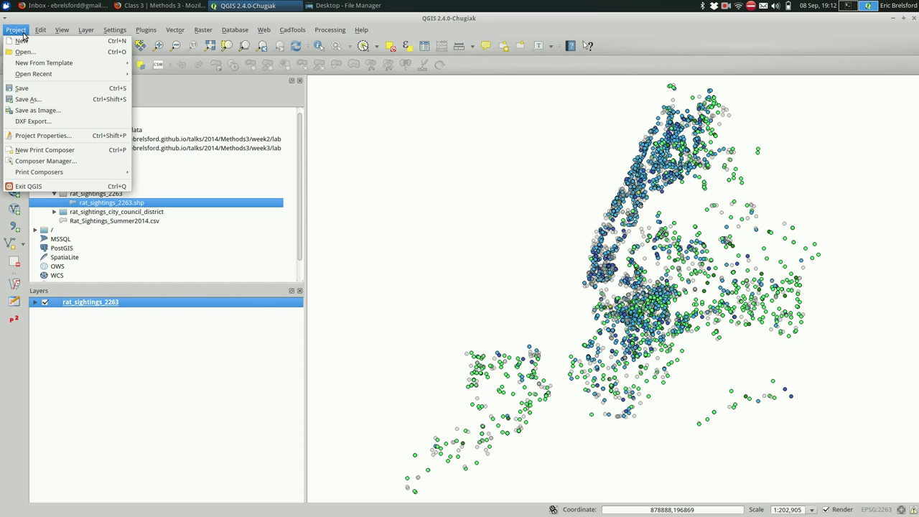
Create a new print layout and place the map frame on the page's left side
left_click(29, 151)
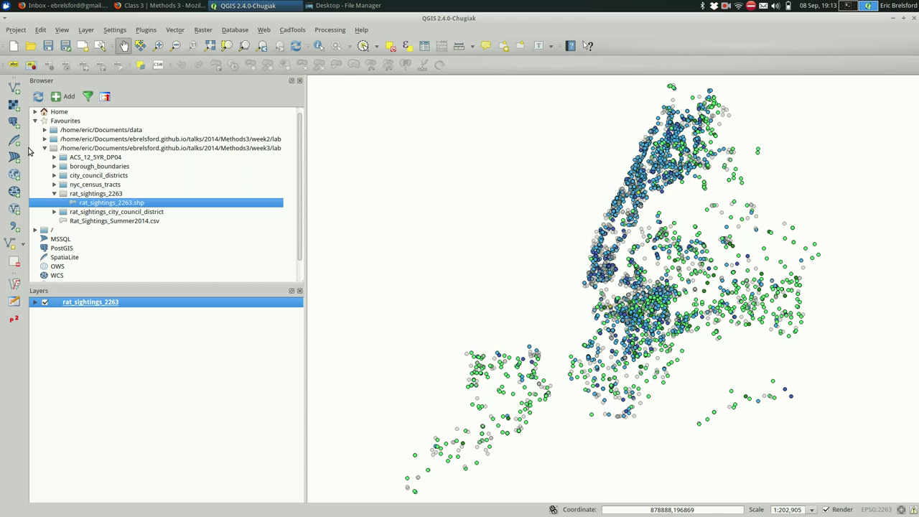
key("Return")
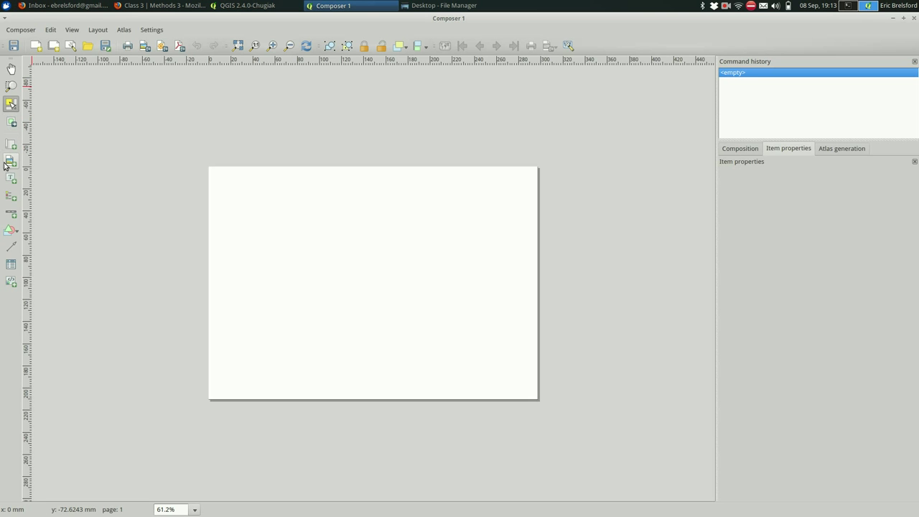
left_click(8, 147)
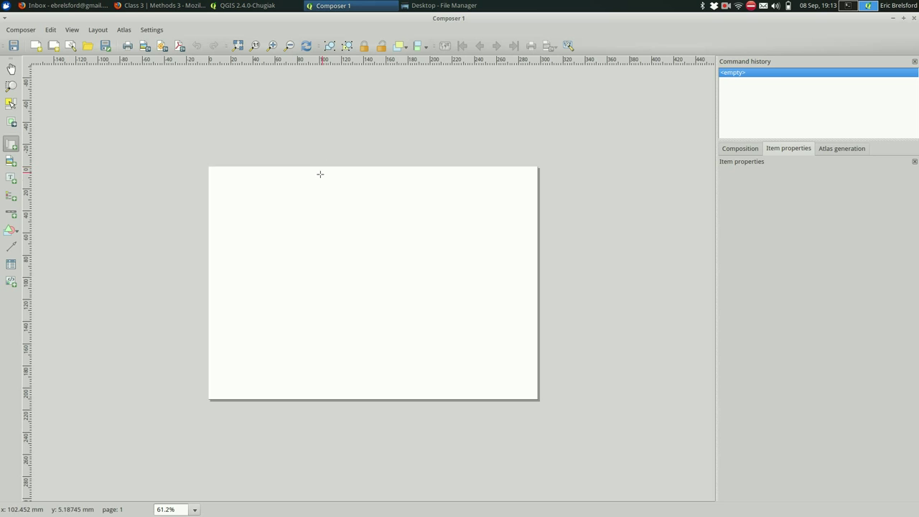
left_click_drag(221, 185, 367, 338)
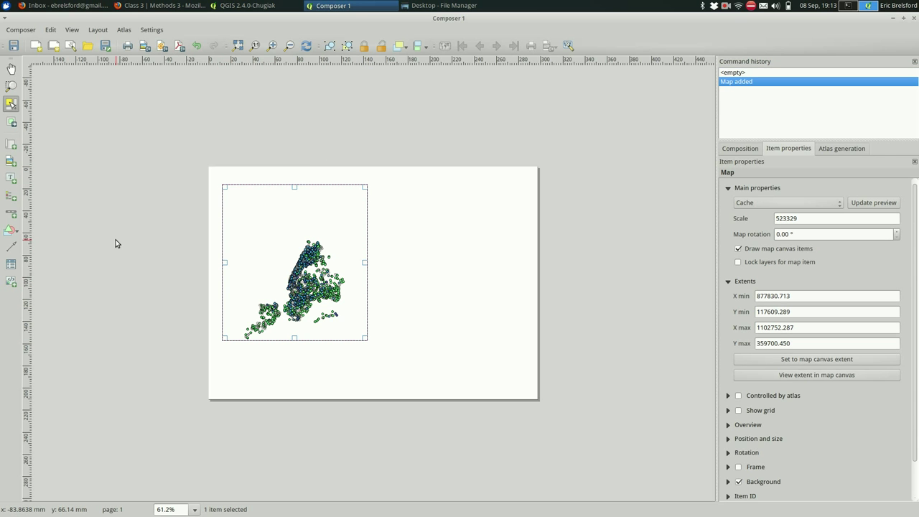
Add a legend listing the sighting location types to the right of the map
left_click(11, 197)
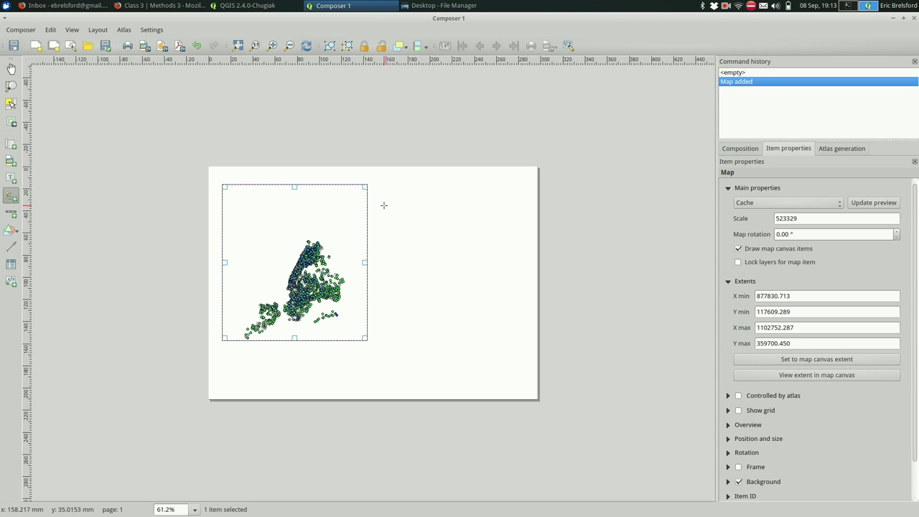
left_click_drag(383, 205, 518, 346)
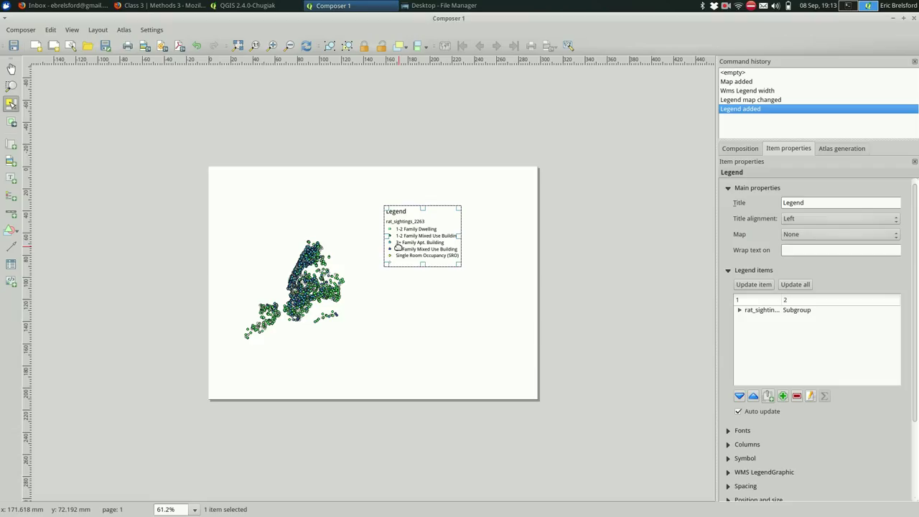
left_click(421, 310)
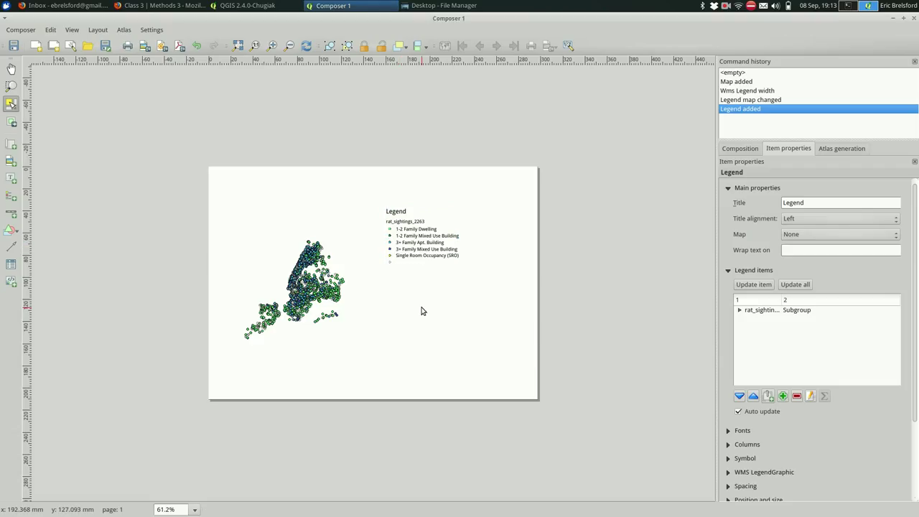
Back in the main map, label the blank rat_sightings_2263 category 'Other'
left_click(911, 18)
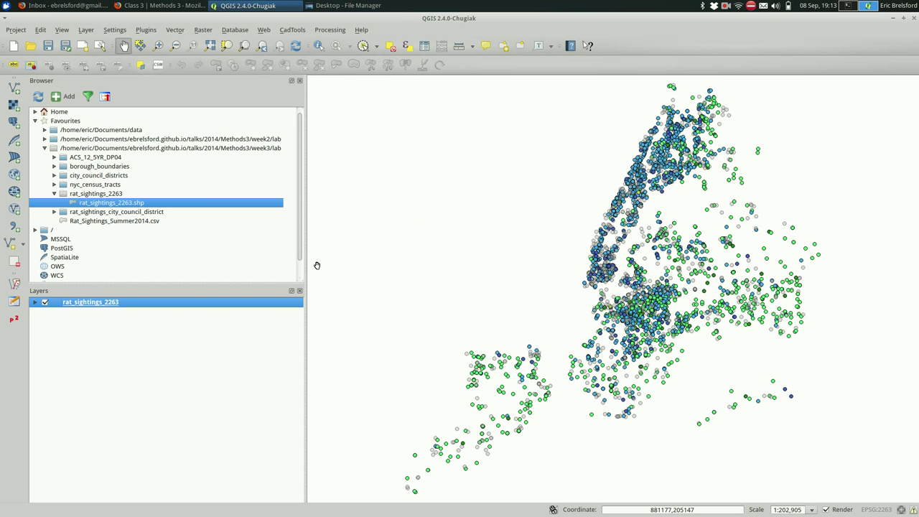
double_click(90, 303)
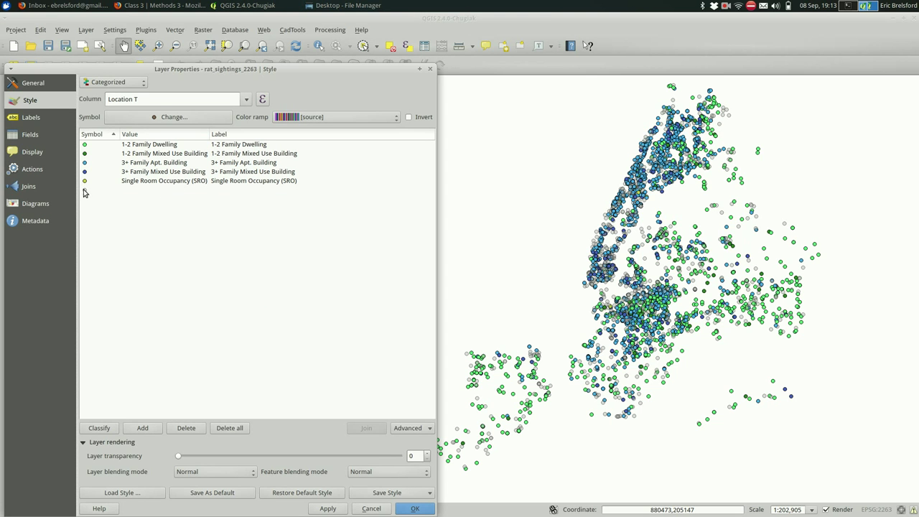
double_click(236, 190)
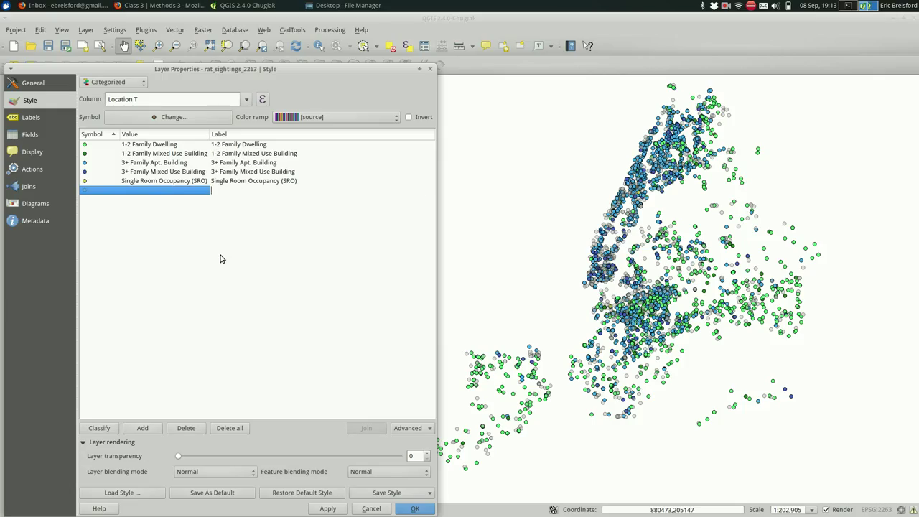
type("Other")
left_click(414, 508)
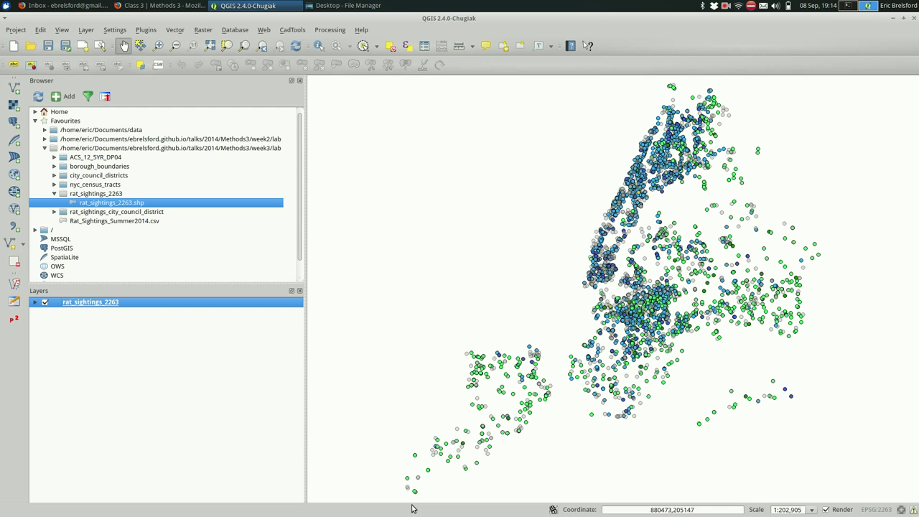
Bring the QGIS main window with the rat_sightings_2263 map back into view
left_click(725, 6)
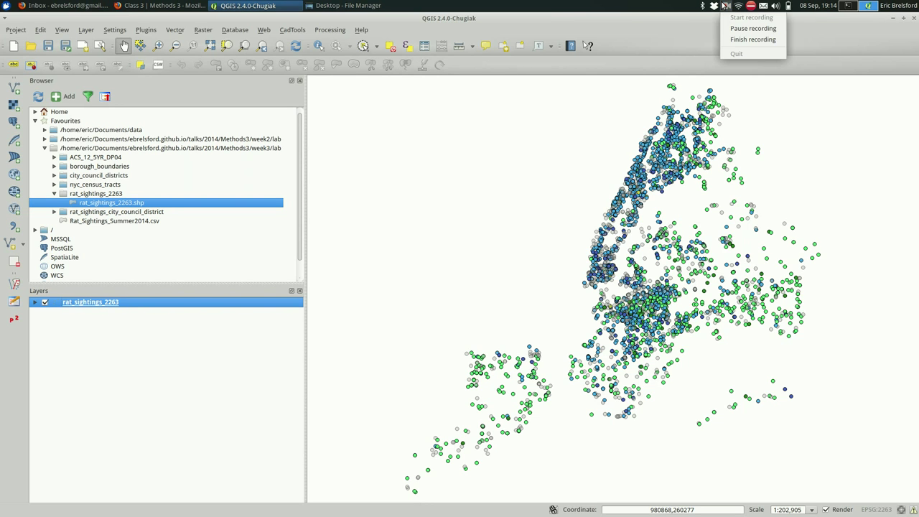
left_click(733, 29)
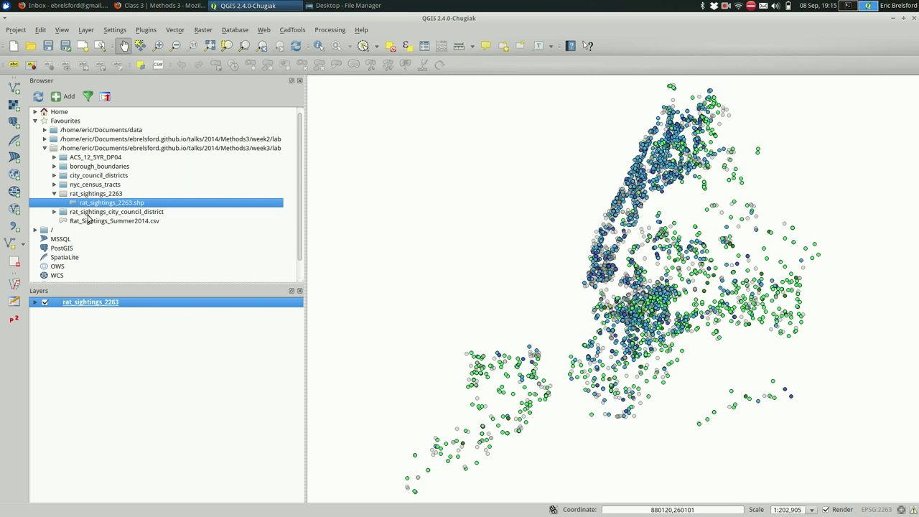
Load rat_sightings_city_council_district.shp and move it beneath the rat_sightings_2263 layer
left_click(54, 212)
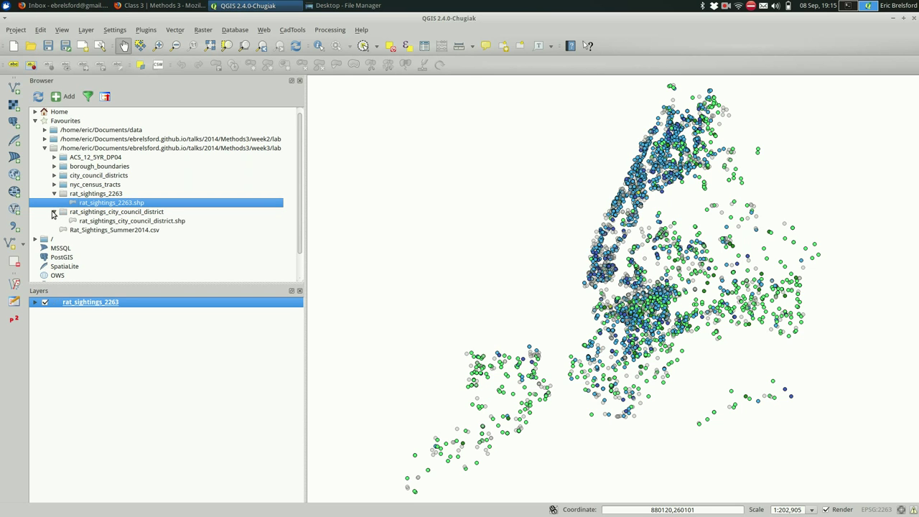
double_click(99, 221)
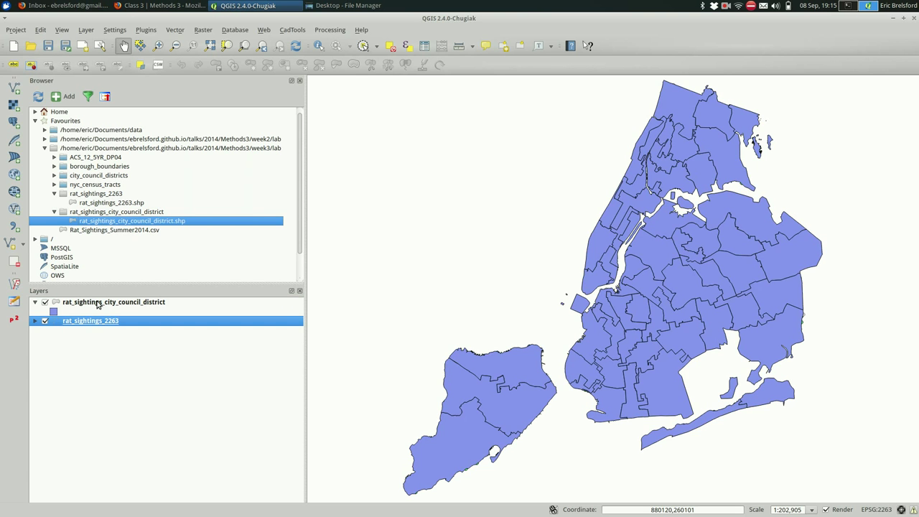
left_click_drag(99, 307, 99, 328)
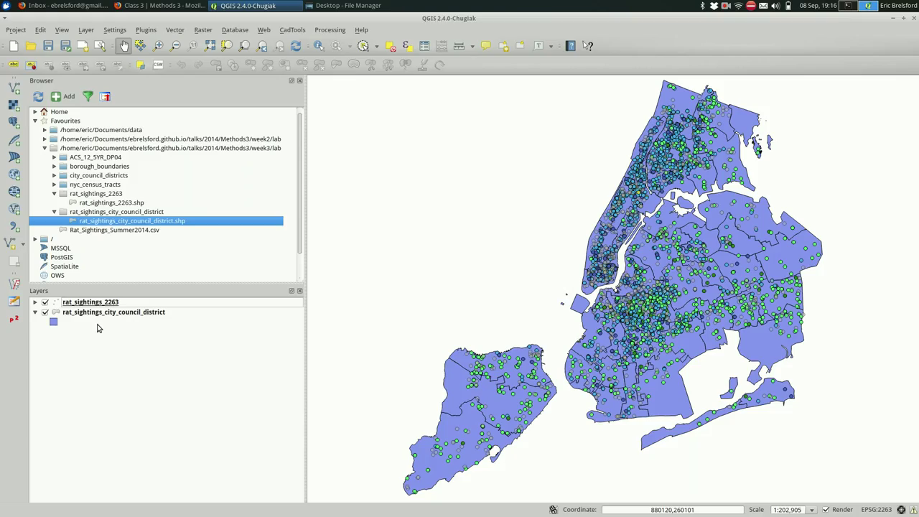
left_click(103, 313)
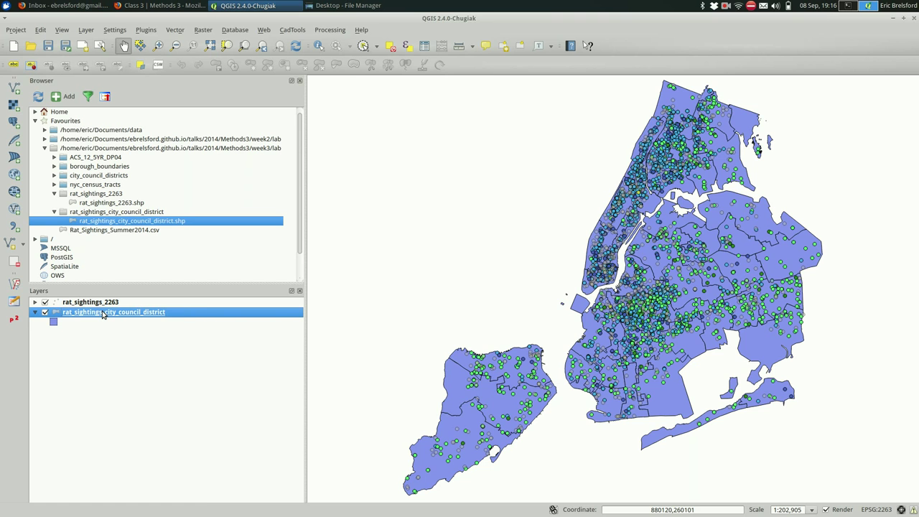
right_click(104, 314)
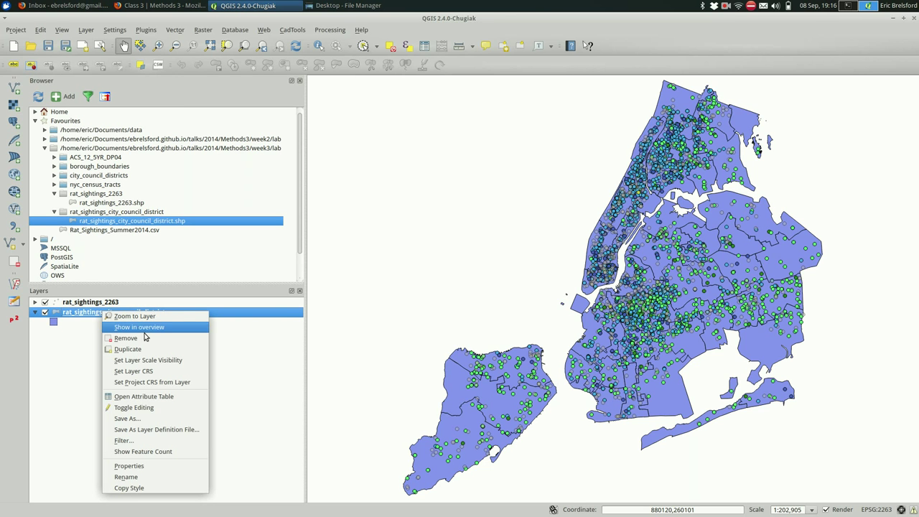
left_click(150, 399)
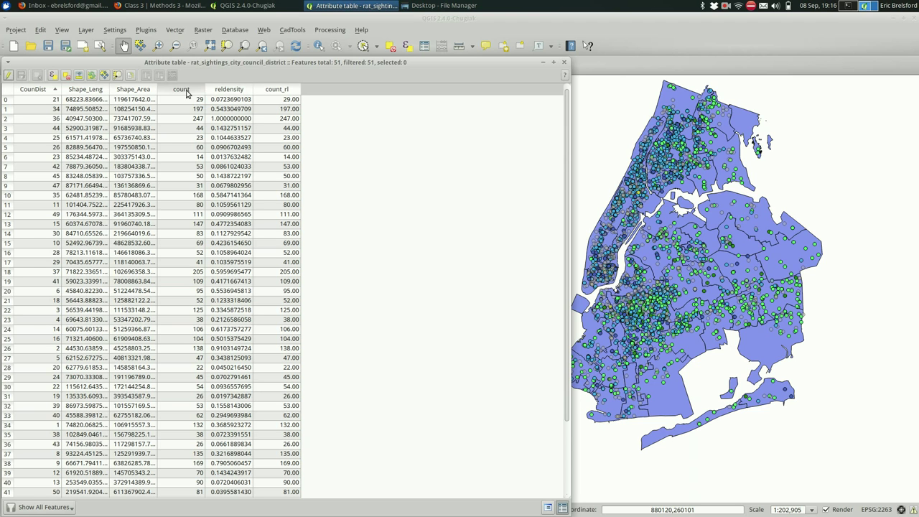
key("Escape")
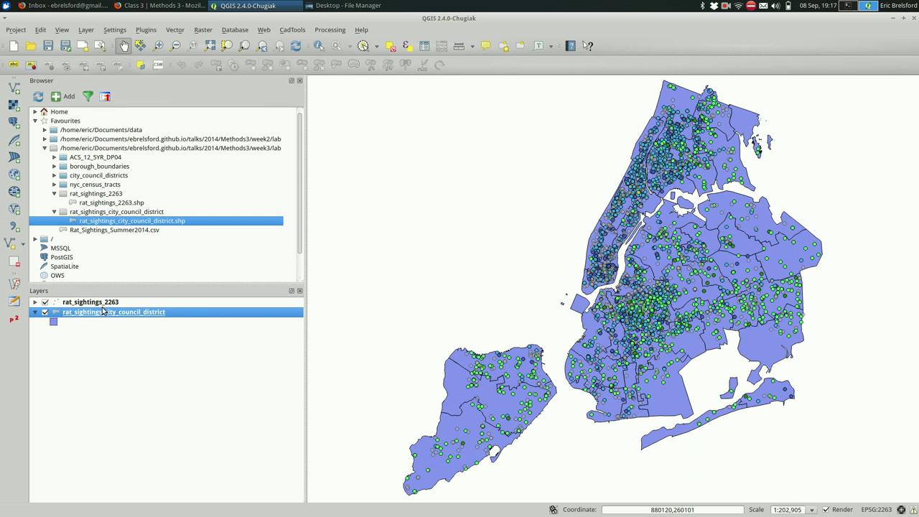
Set the district layer's symbology to Graduated, classified on the count field
double_click(198, 316)
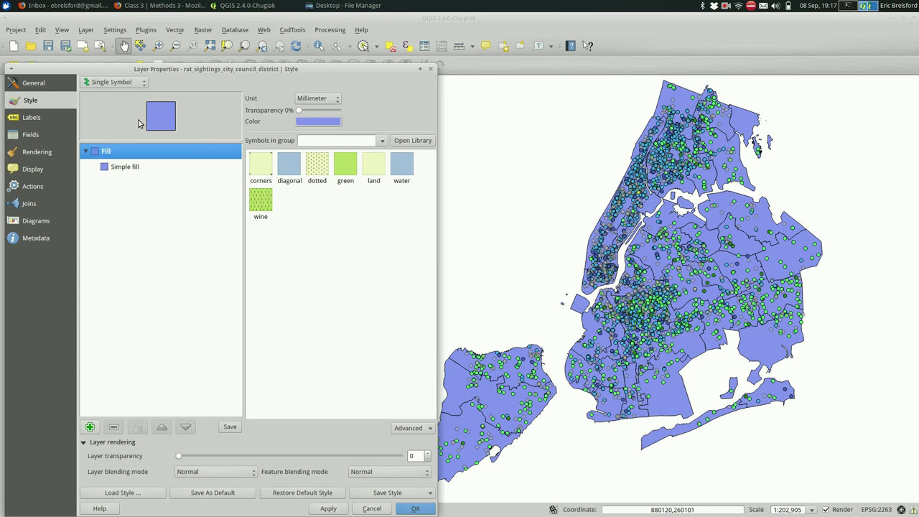
left_click(139, 82)
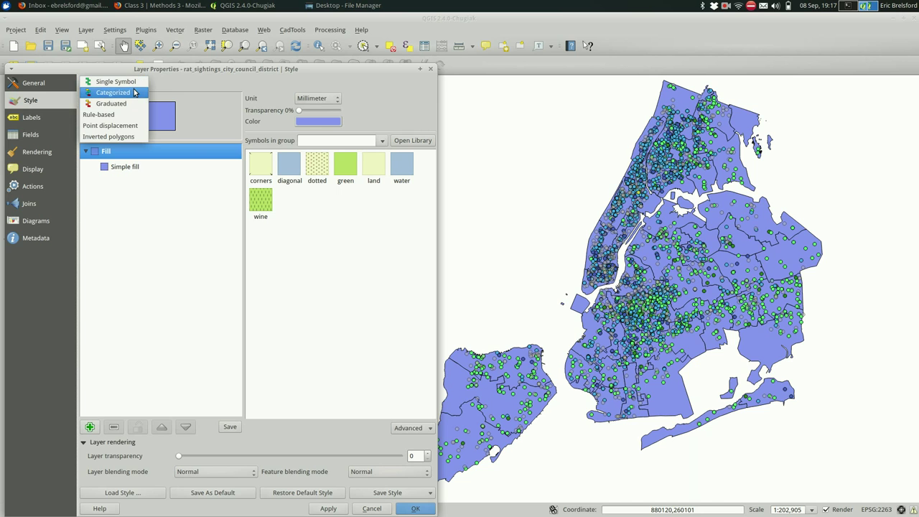
left_click(134, 105)
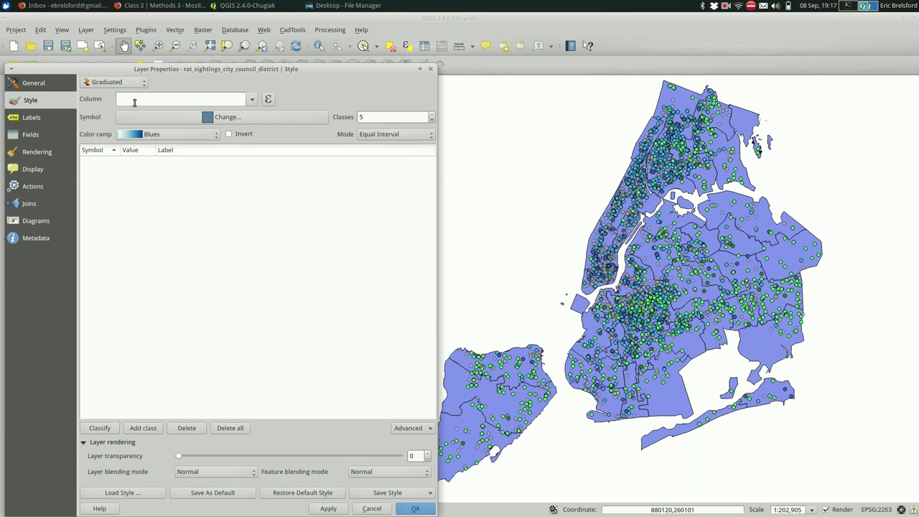
left_click(251, 100)
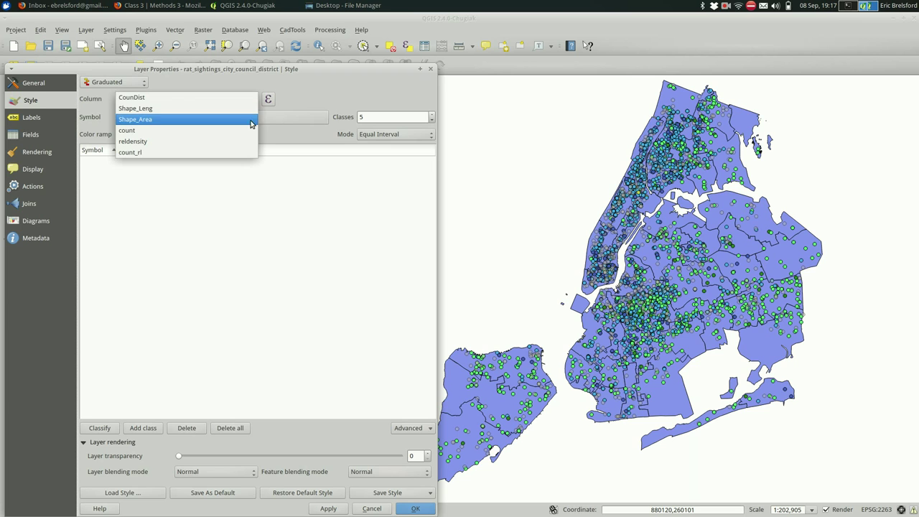
left_click(249, 133)
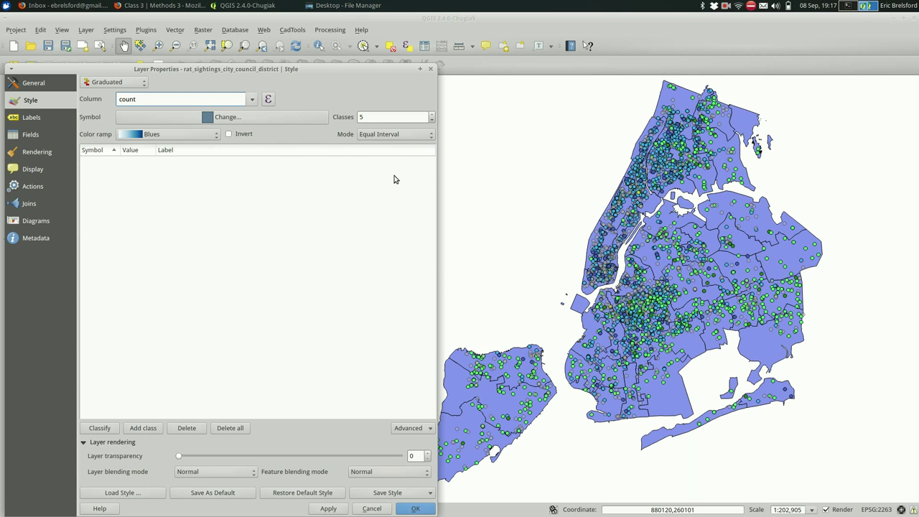
Generate five equal-interval count classes, 14–60.6 up to 200.4–247, and widen the Value column
left_click(113, 434)
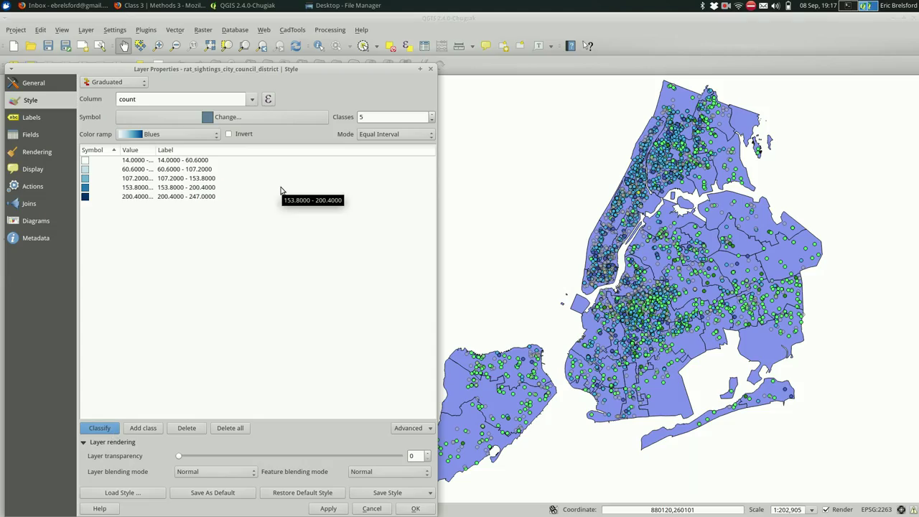
left_click(400, 120)
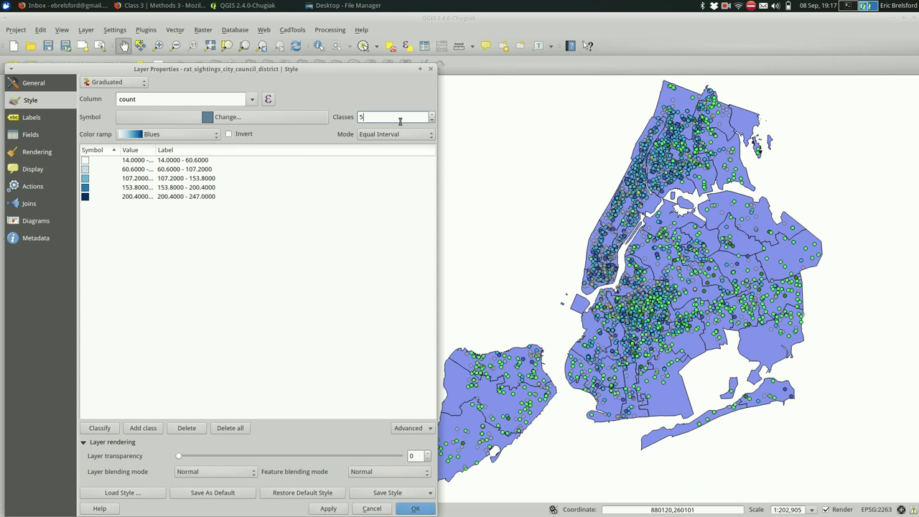
key("Up")
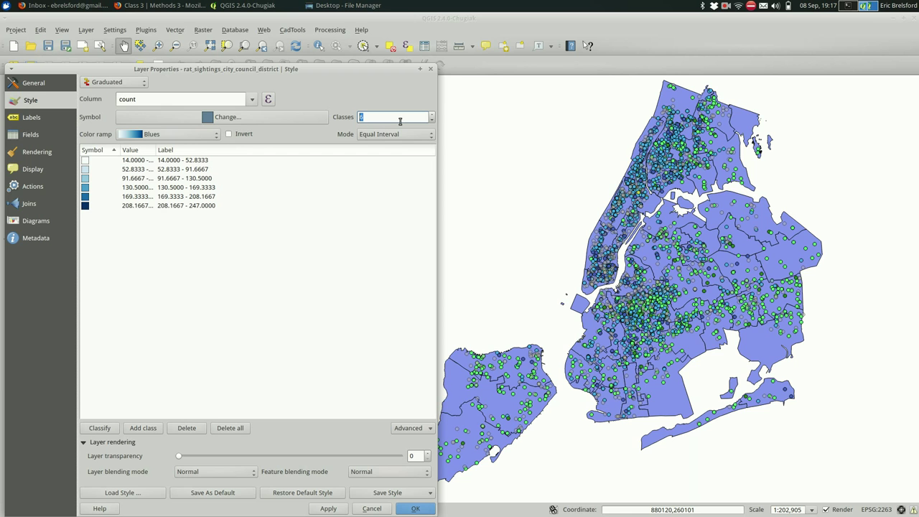
key("Down")
key("Down")
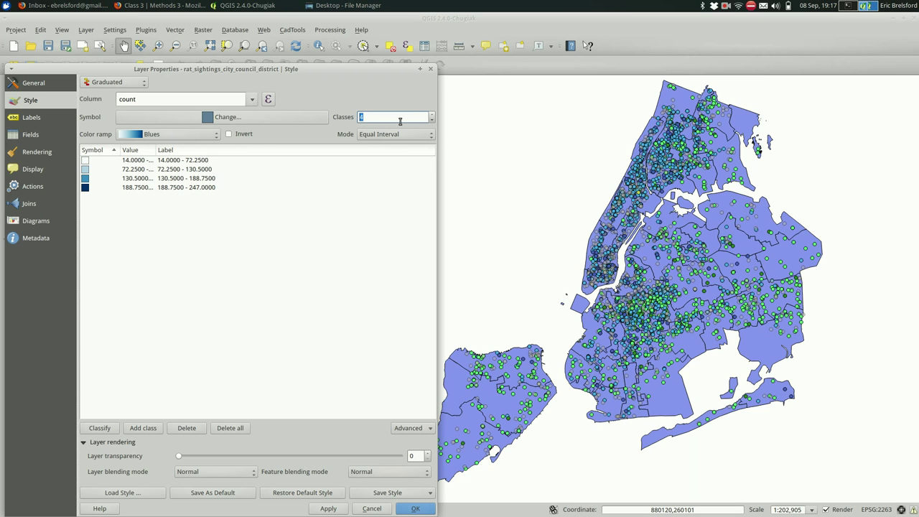
key("Up")
key("Up")
key("Up")
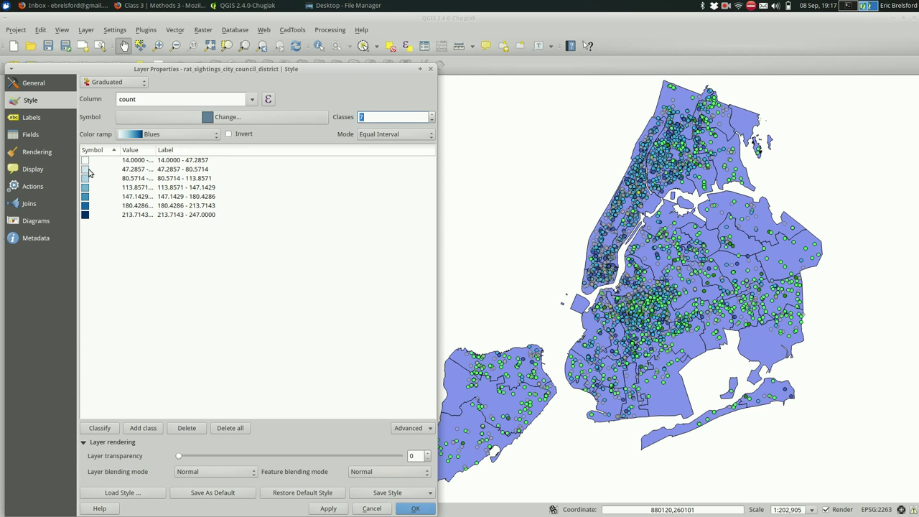
key("Down")
key("Down")
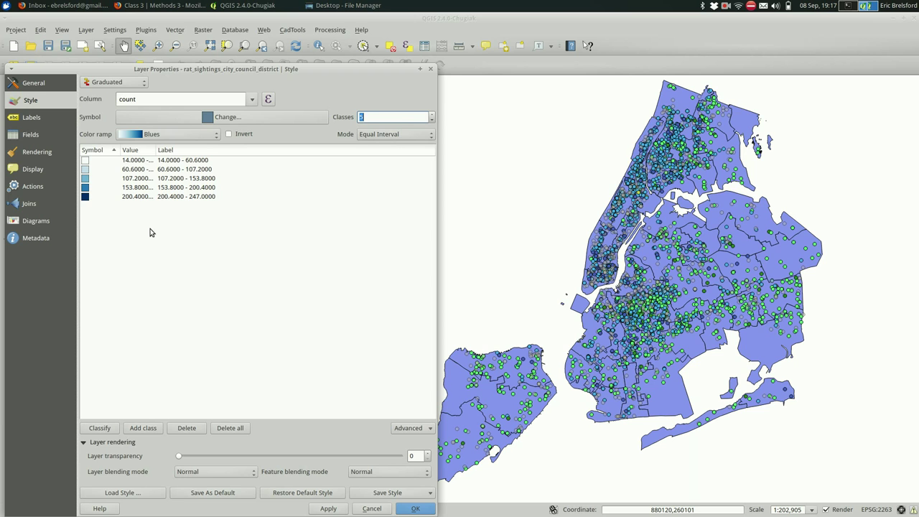
left_click(209, 408)
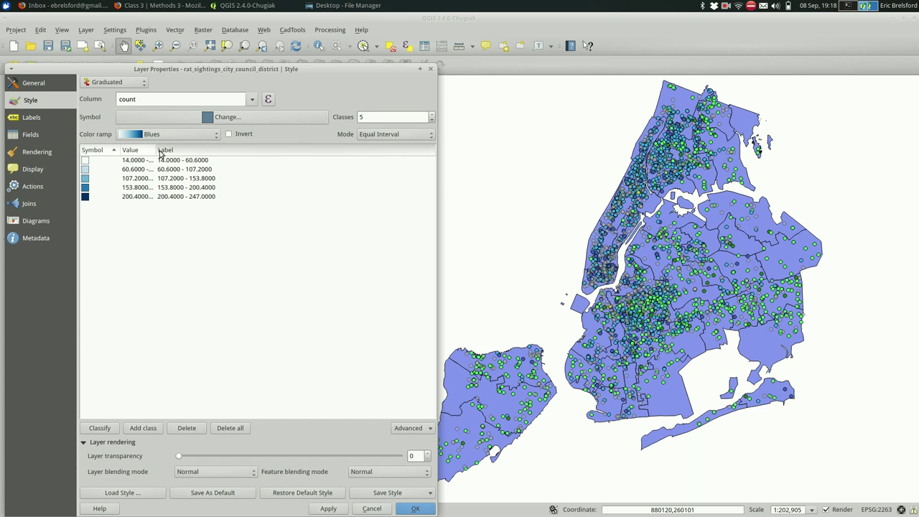
left_click_drag(155, 150, 186, 155)
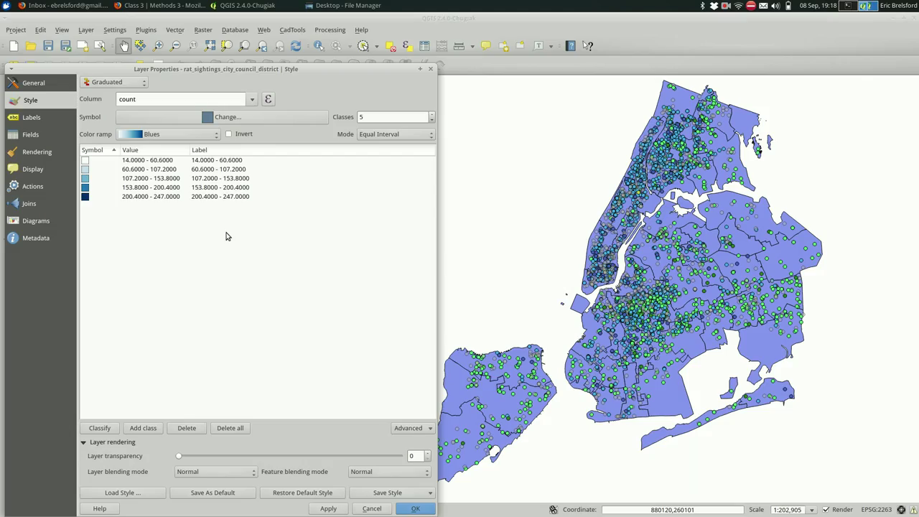
Apply the five-class blue shading to the districts and close the layer properties
left_click(327, 508)
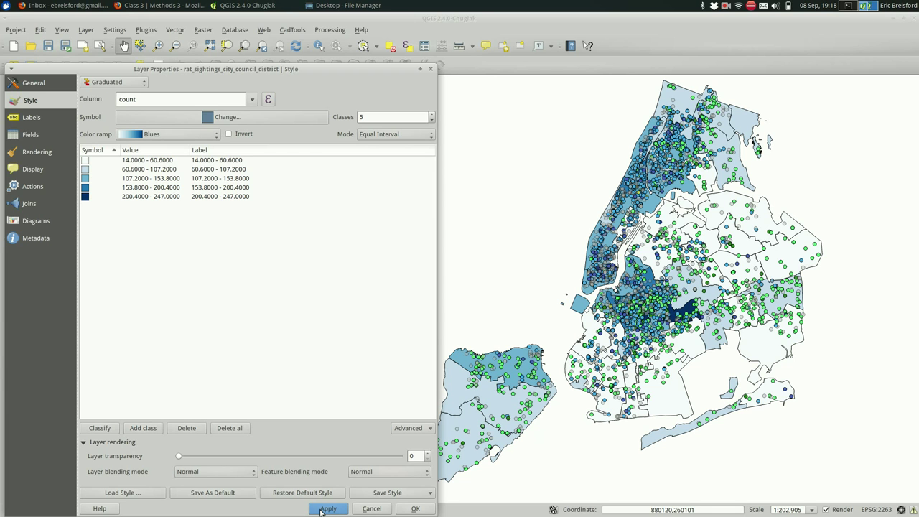
key("alt+Tab")
left_click(401, 508)
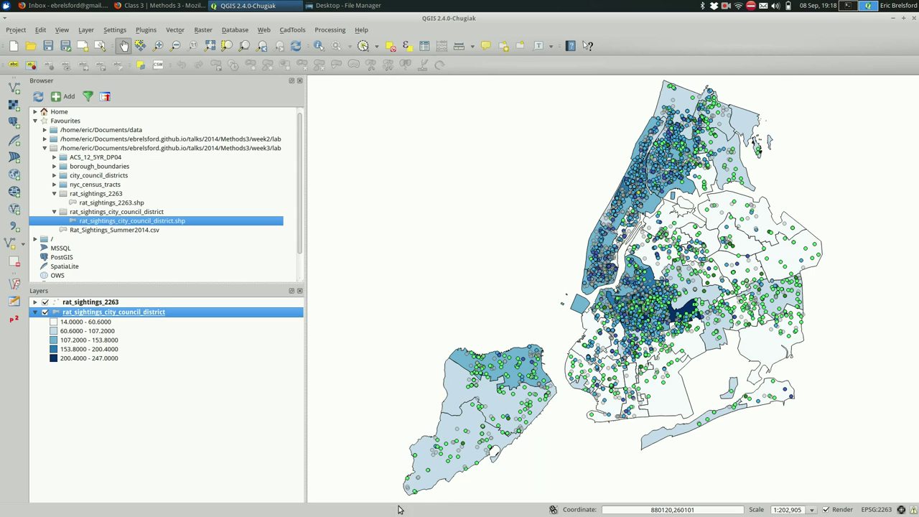
Hide the rat_sightings_2263 points so only the count-shaded districts remain visible
left_click(45, 302)
left_click(45, 302)
left_click(44, 302)
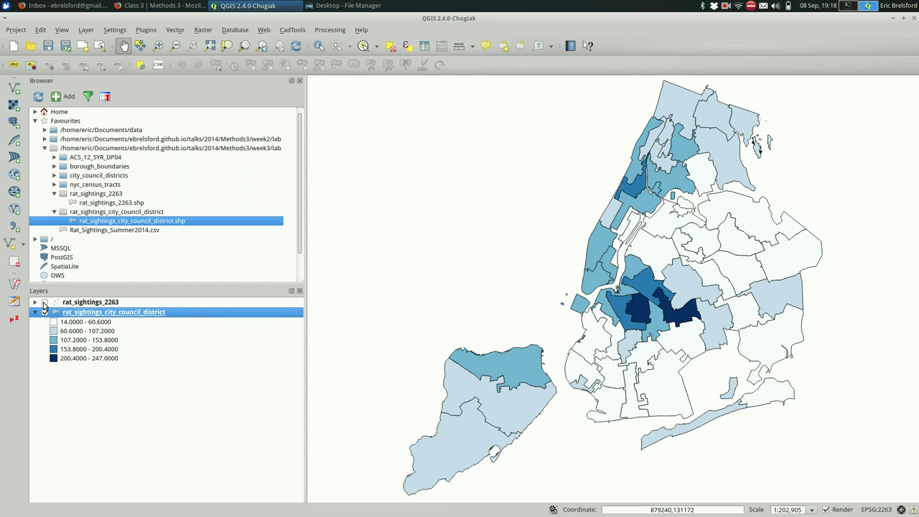
left_click(45, 302)
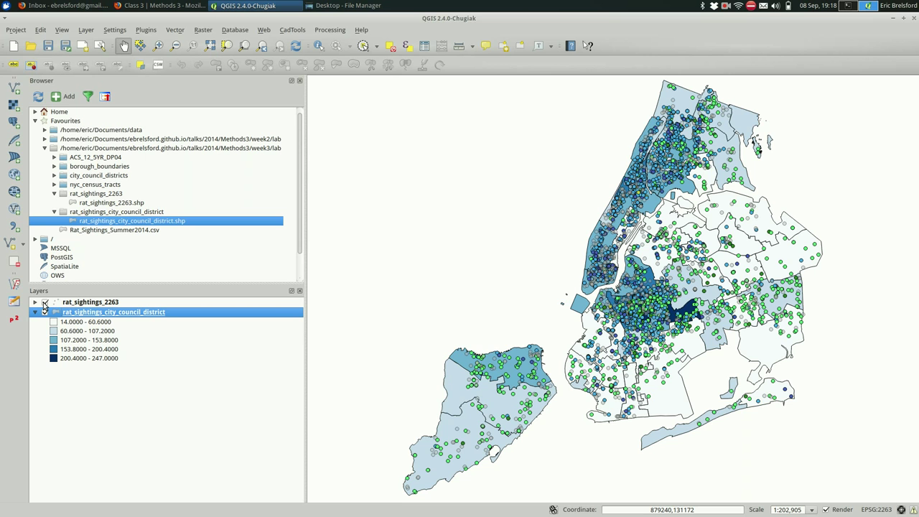
left_click(45, 302)
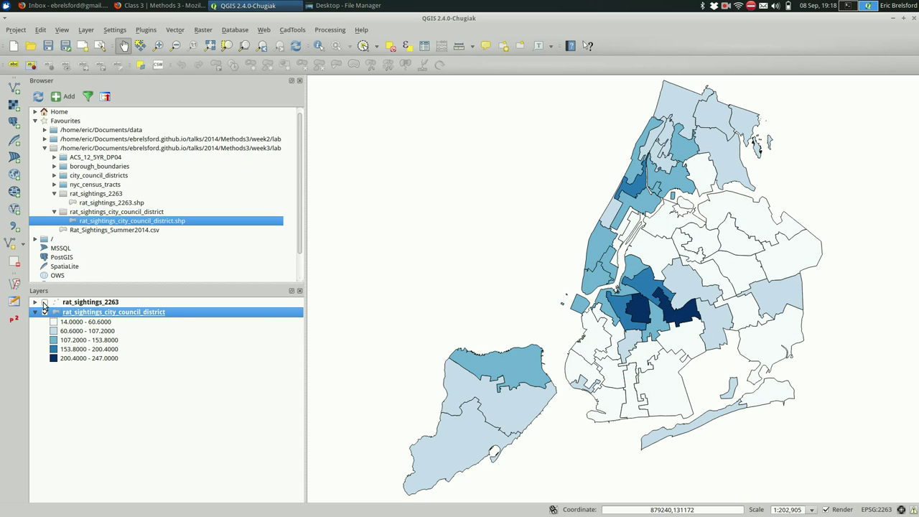
left_click(44, 302)
left_click(45, 302)
left_click(44, 303)
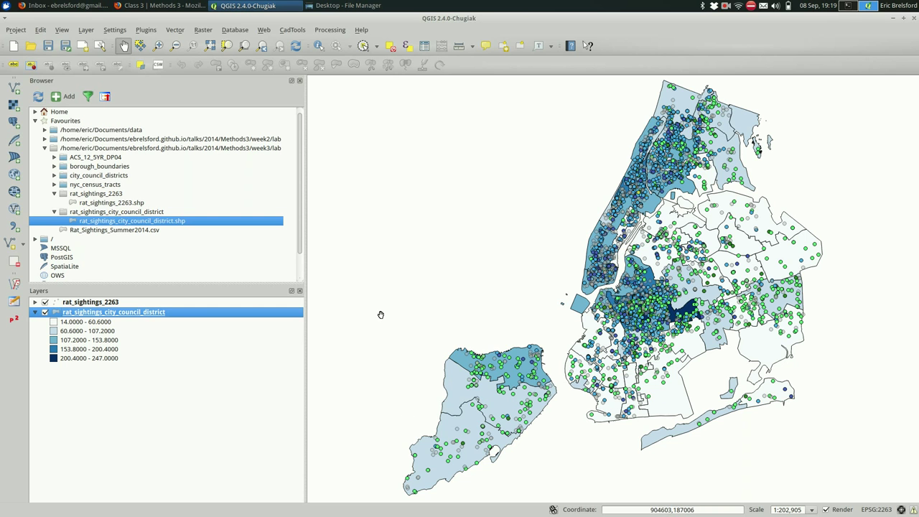
left_click(44, 302)
left_click(45, 303)
left_click(44, 302)
left_click(45, 302)
left_click(45, 302)
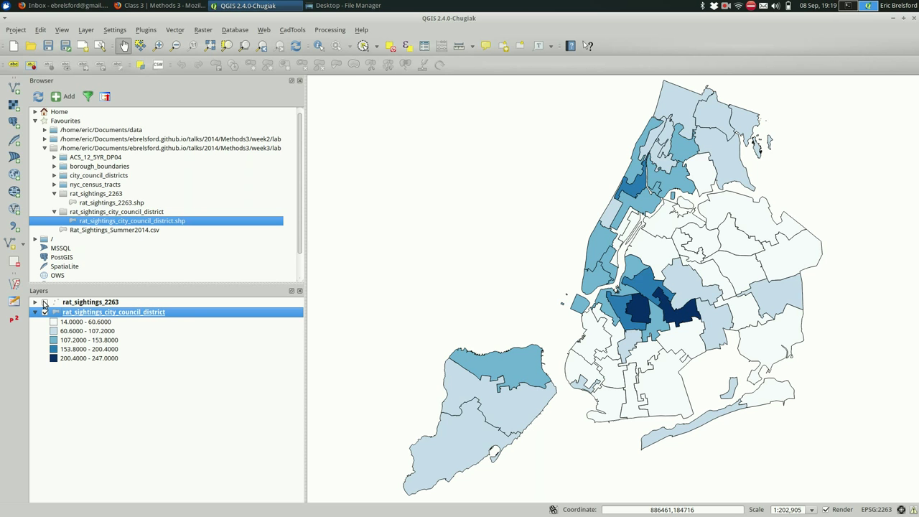
key("alt+Tab")
key("Escape")
right_click(94, 312)
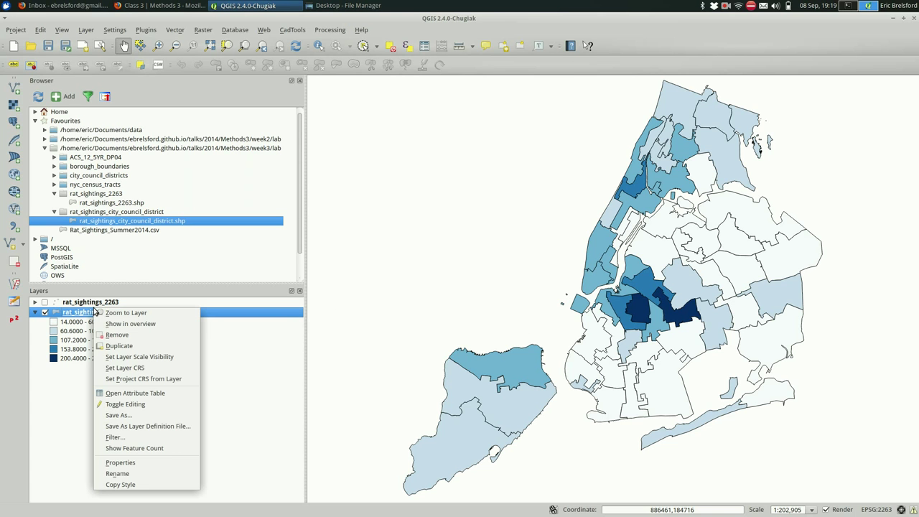
Try the RdPu colour ramp, then settle on OrRd and reclassify the five count classes
left_click(114, 463)
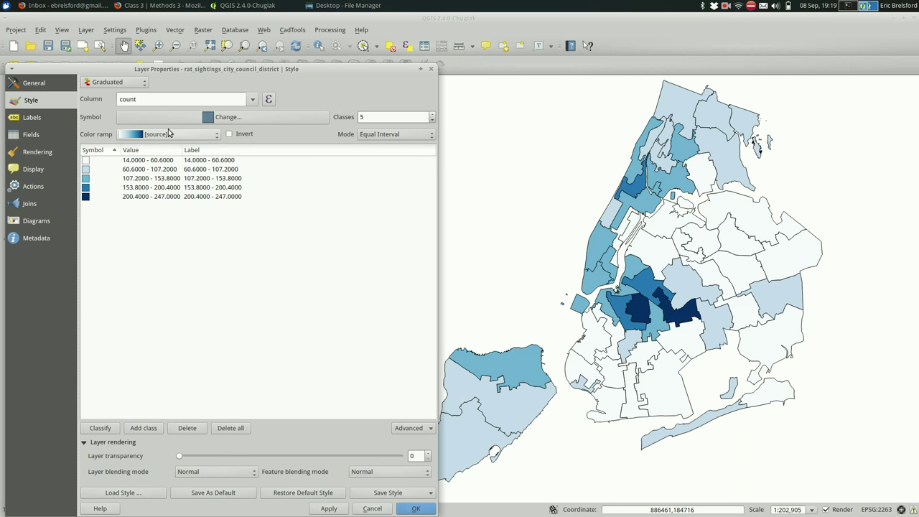
left_click(170, 132)
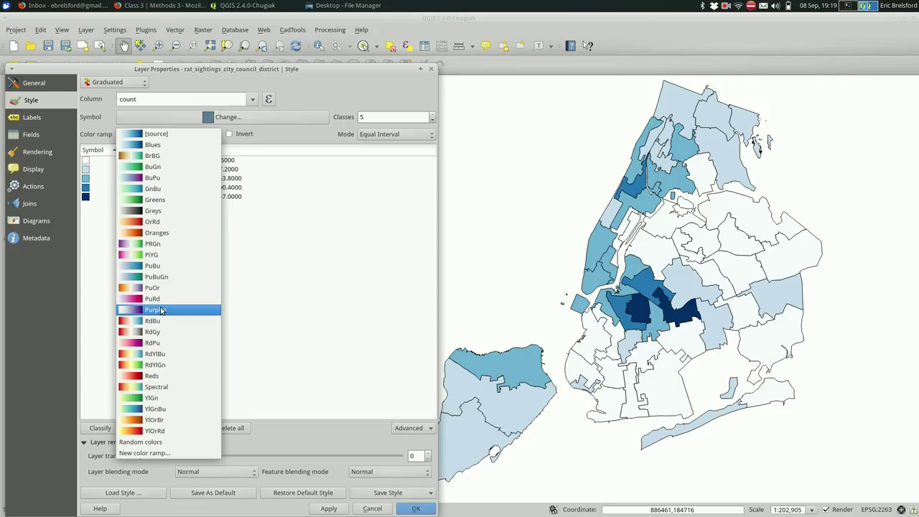
left_click(166, 343)
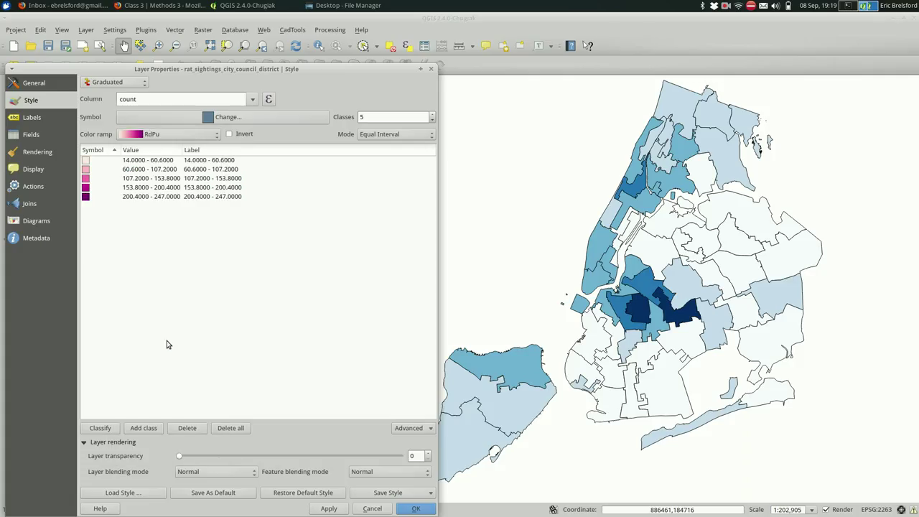
left_click(334, 508)
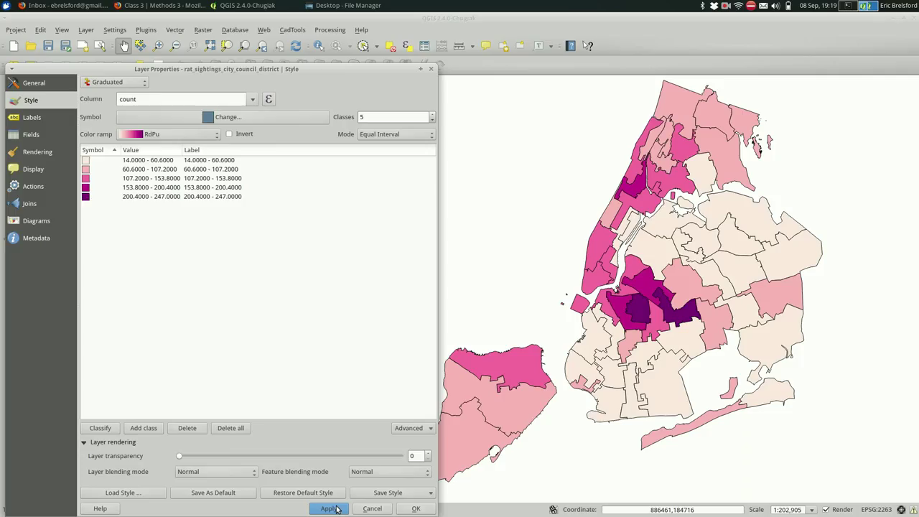
left_click(172, 133)
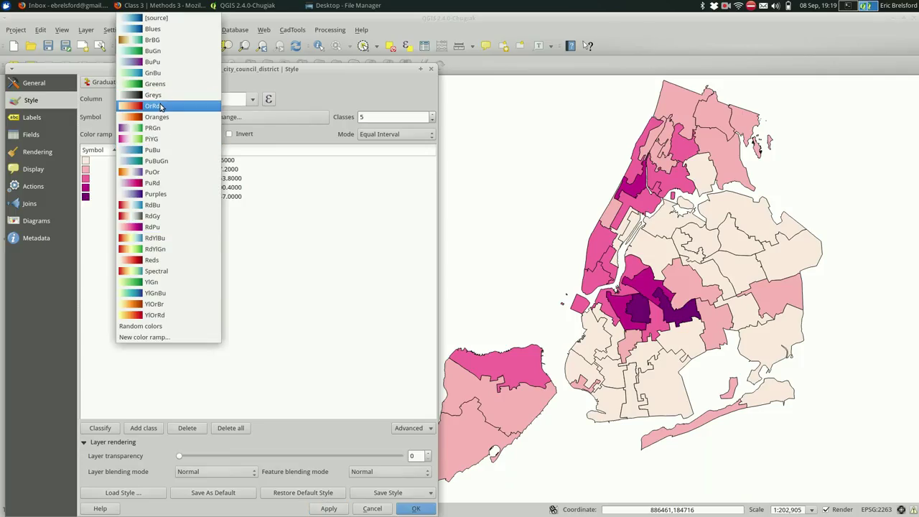
left_click(160, 108)
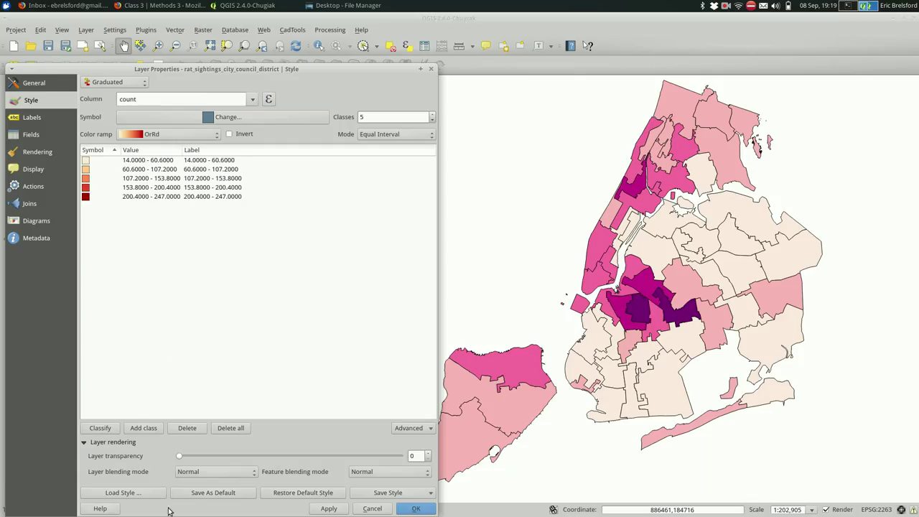
left_click(115, 429)
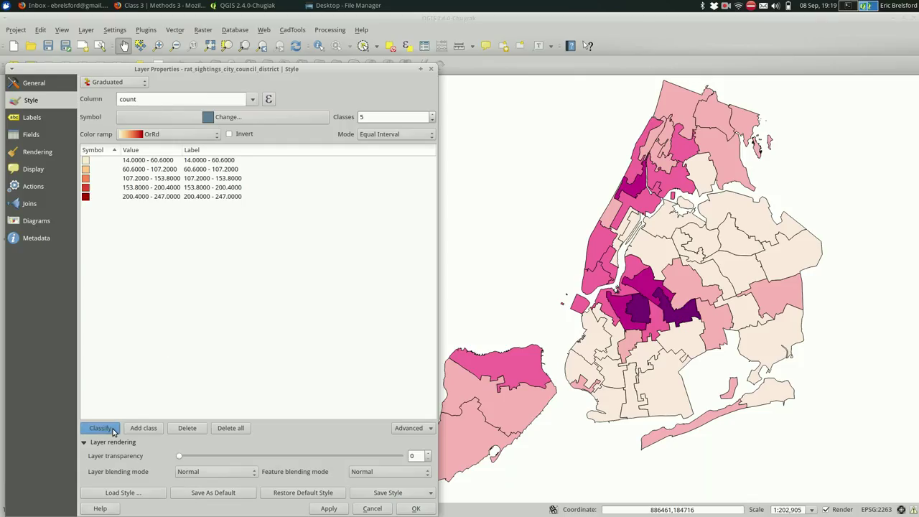
left_click(326, 508)
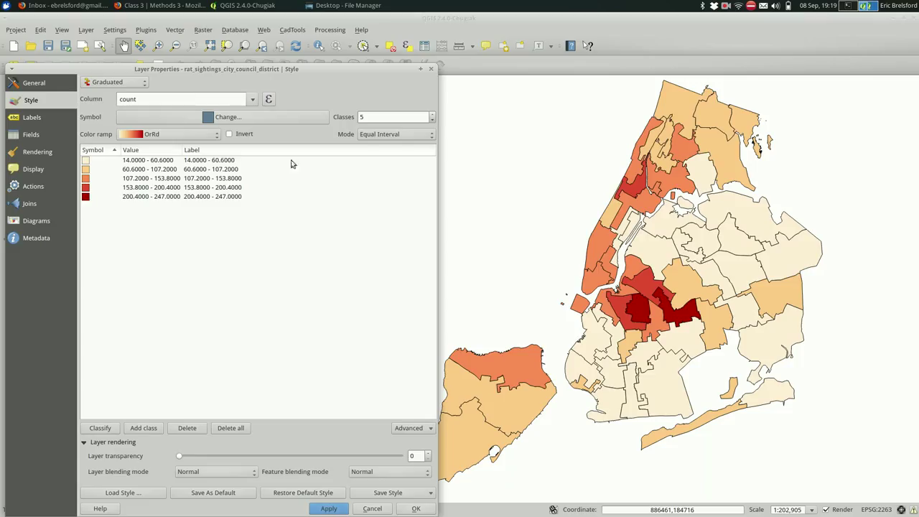
left_click(237, 134)
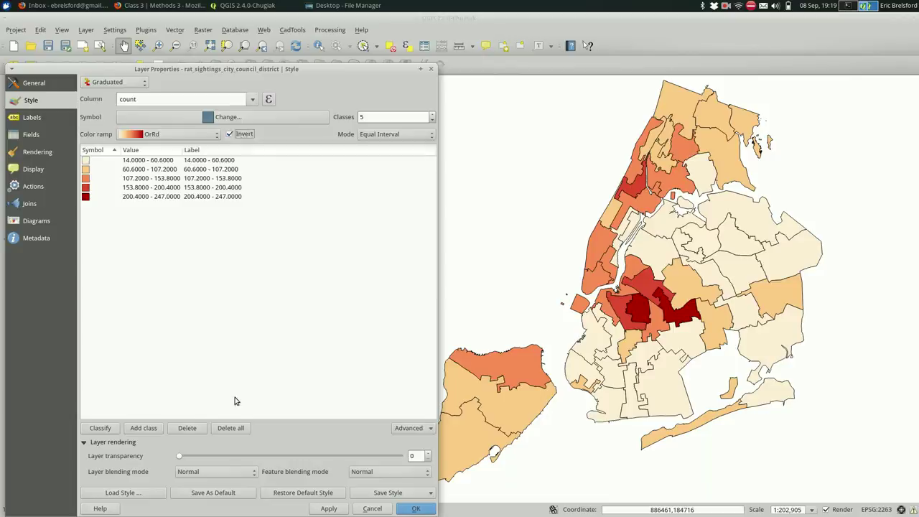
left_click(319, 509)
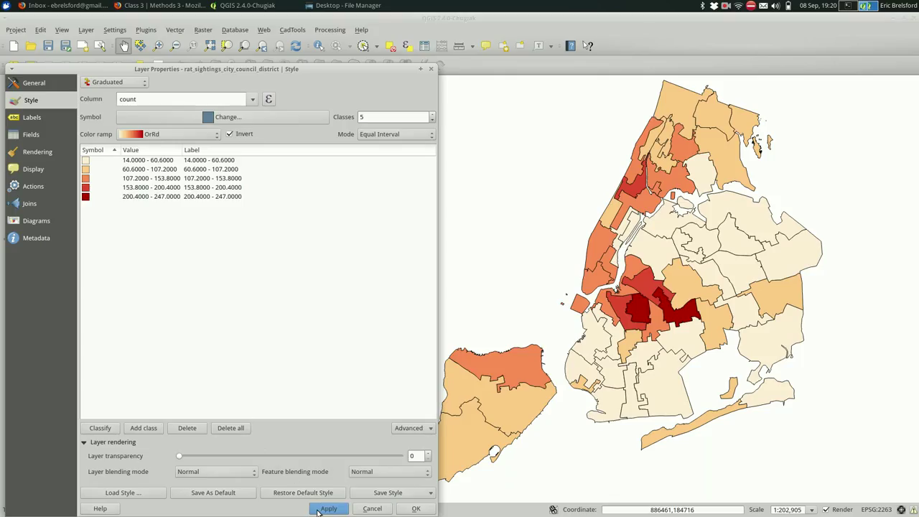
left_click(115, 427)
left_click(324, 509)
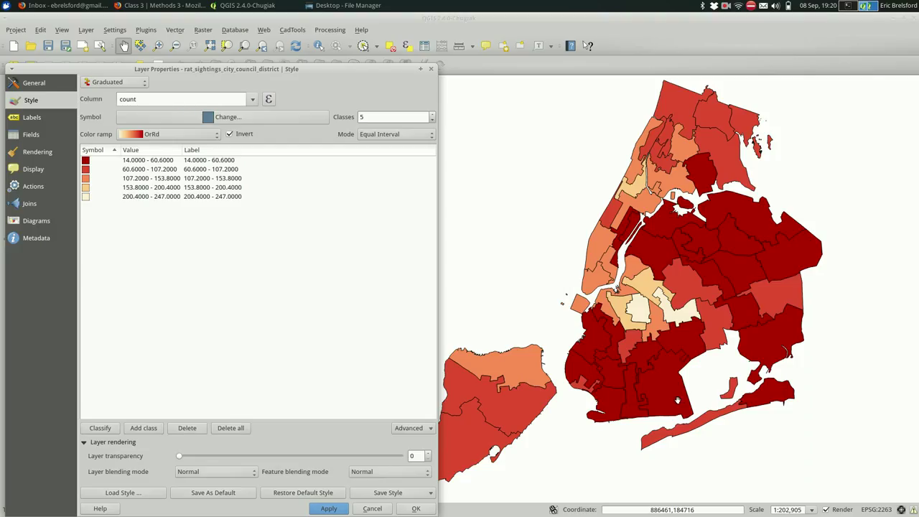
left_click(244, 136)
left_click(108, 431)
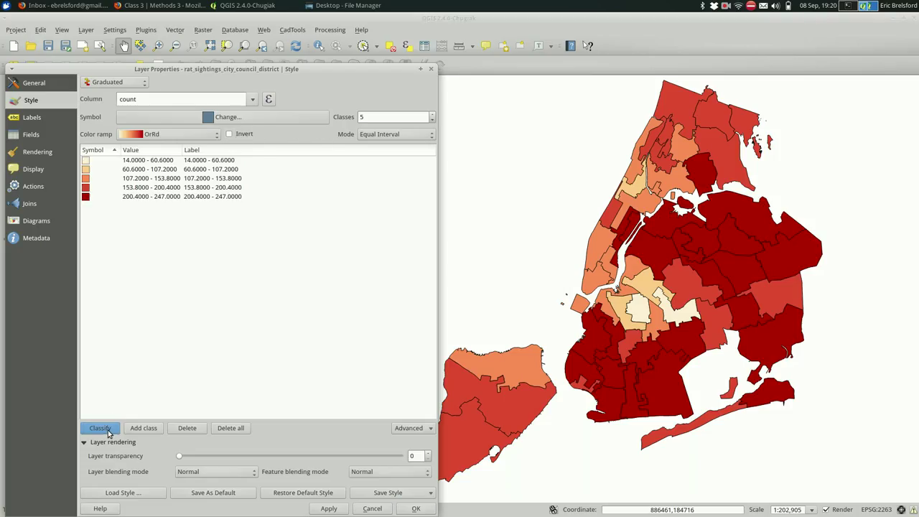
left_click(327, 508)
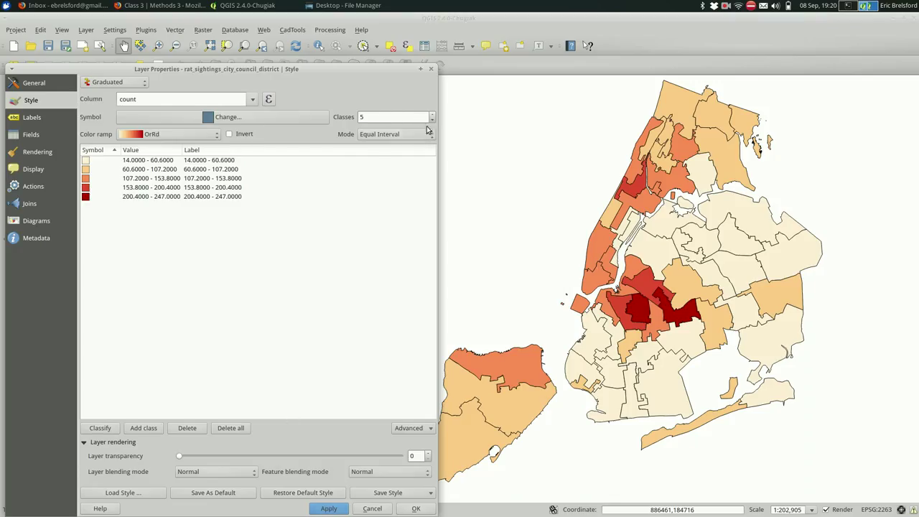
left_click(429, 136)
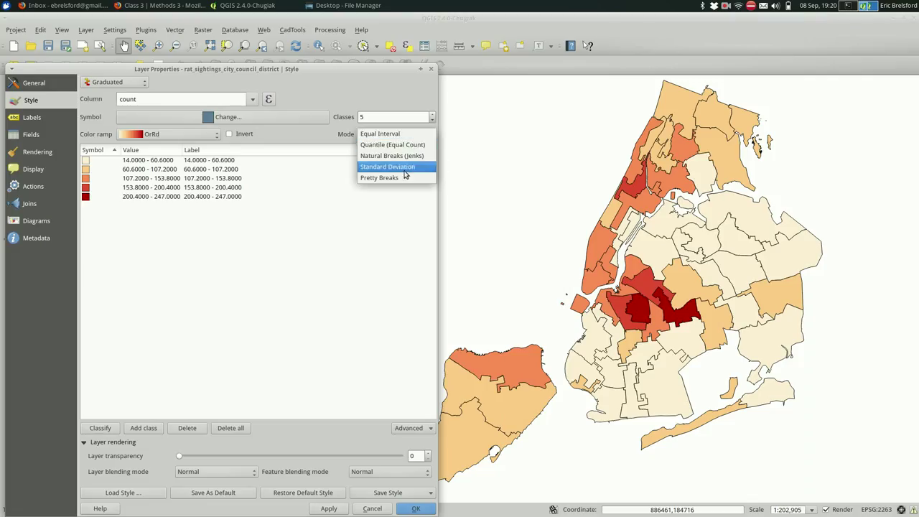
left_click(378, 239)
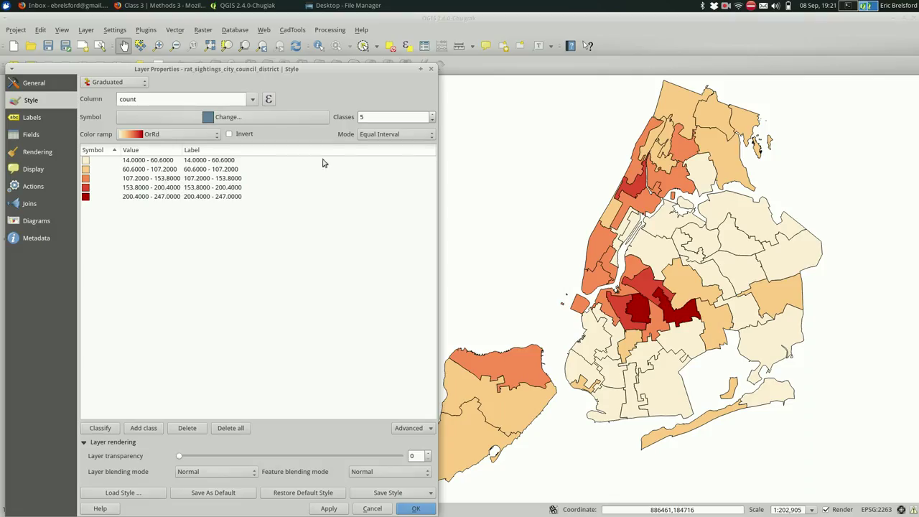
Reclassify the districts by Quantile (Equal Count) into five classes, 14–38 to 128–247, and apply
left_click(404, 141)
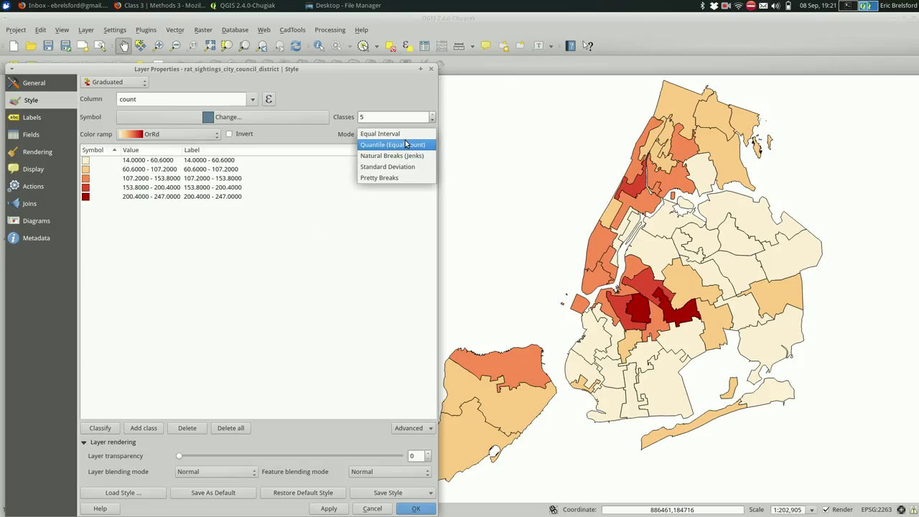
left_click(405, 141)
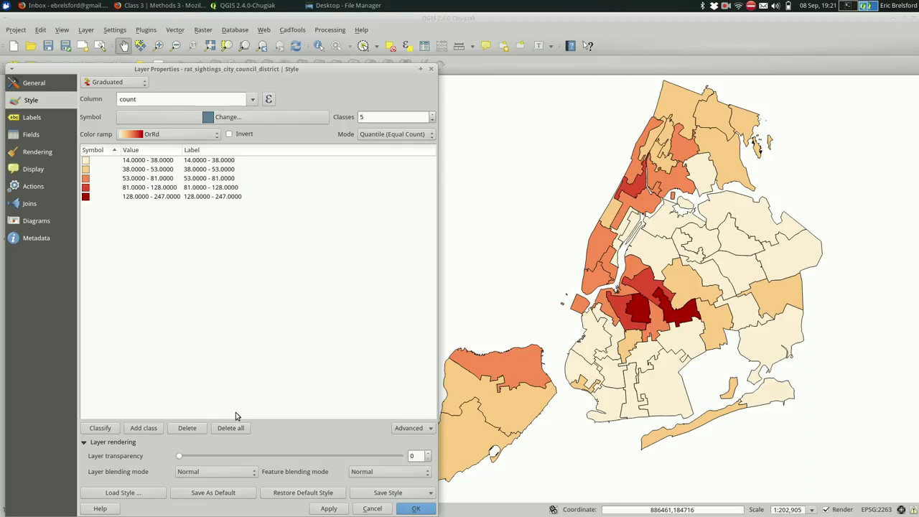
left_click(109, 429)
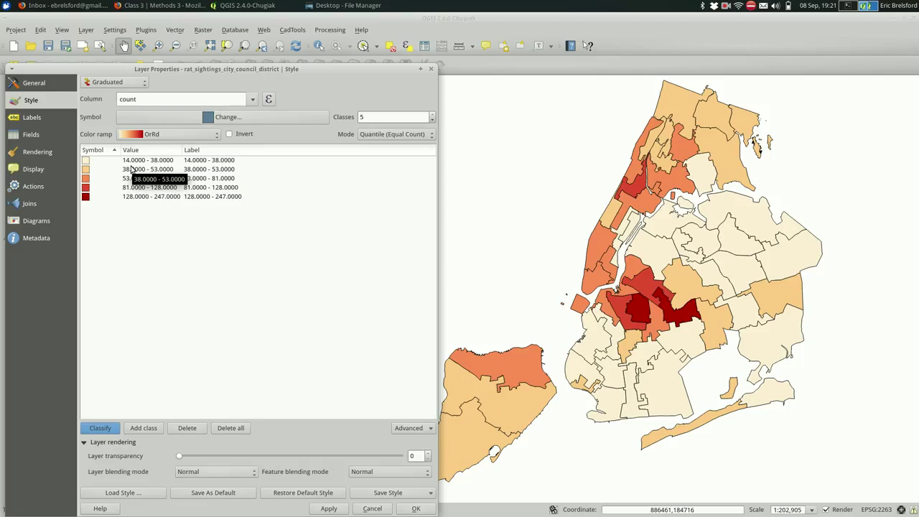
left_click(314, 508)
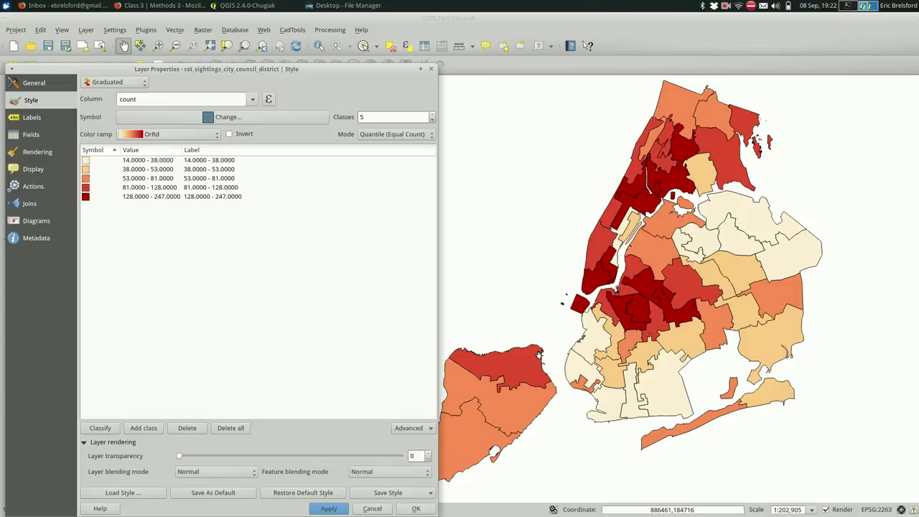
Compare Pretty Breaks, then apply Natural Breaks (Jenks) classes from 14–41 to 169–247
left_click(421, 140)
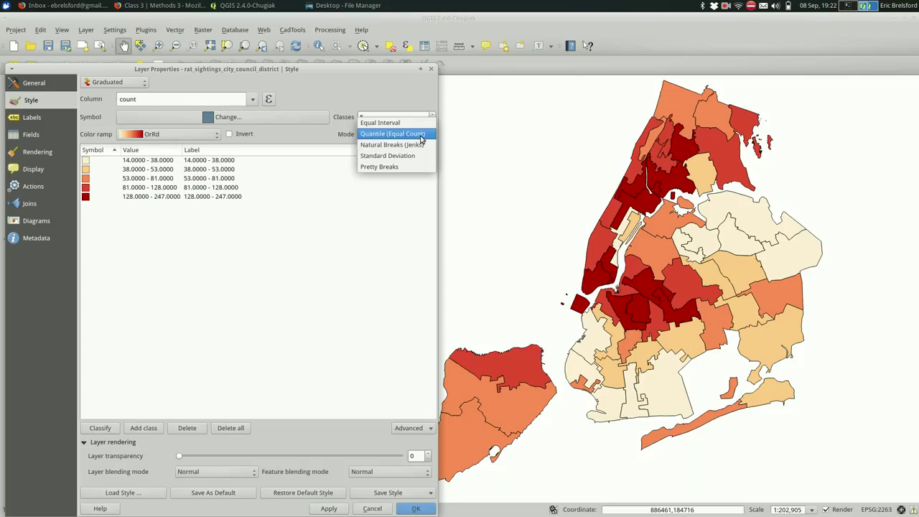
left_click(422, 146)
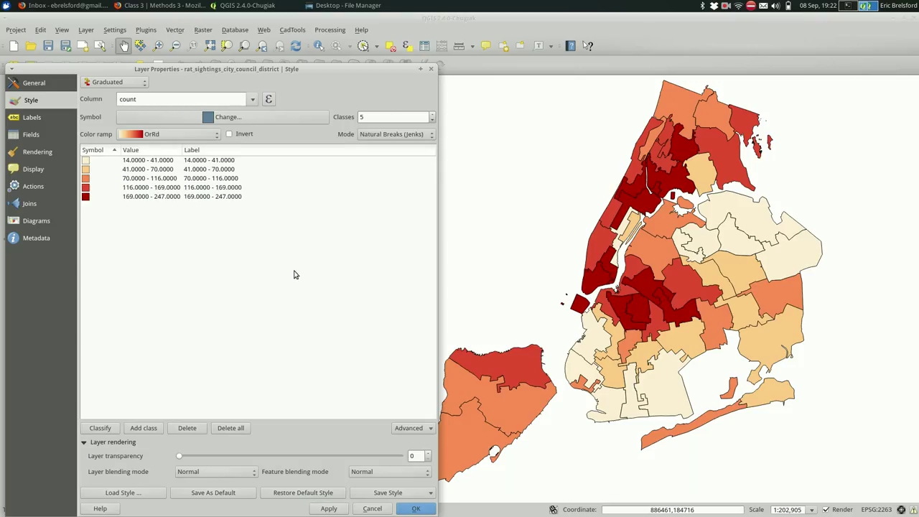
left_click(313, 508)
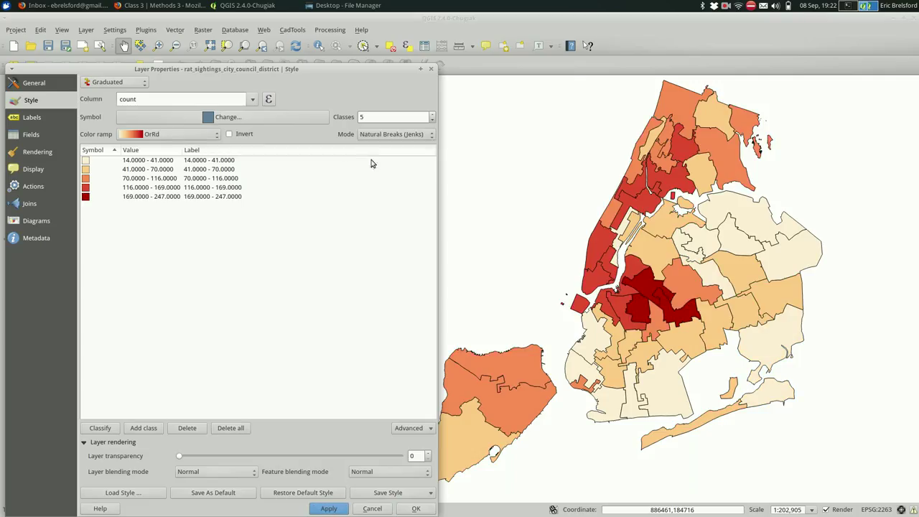
left_click(412, 137)
left_click(416, 157)
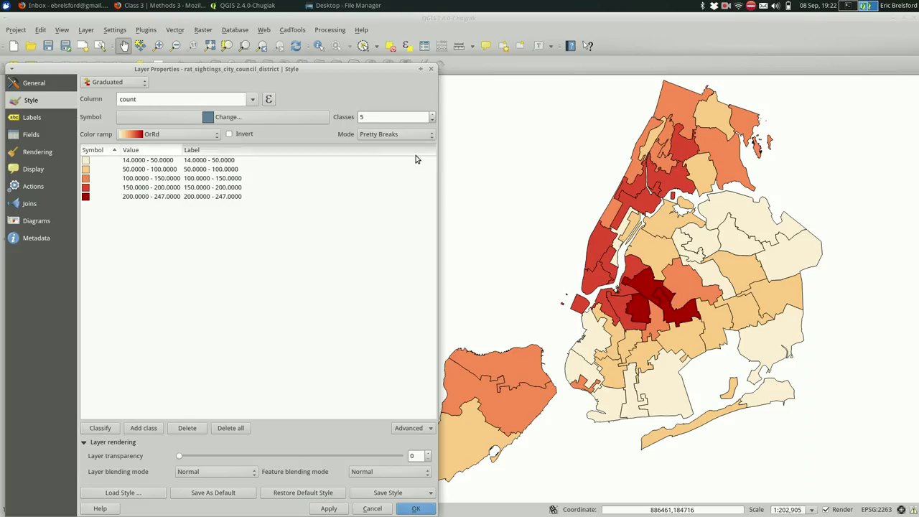
left_click(322, 508)
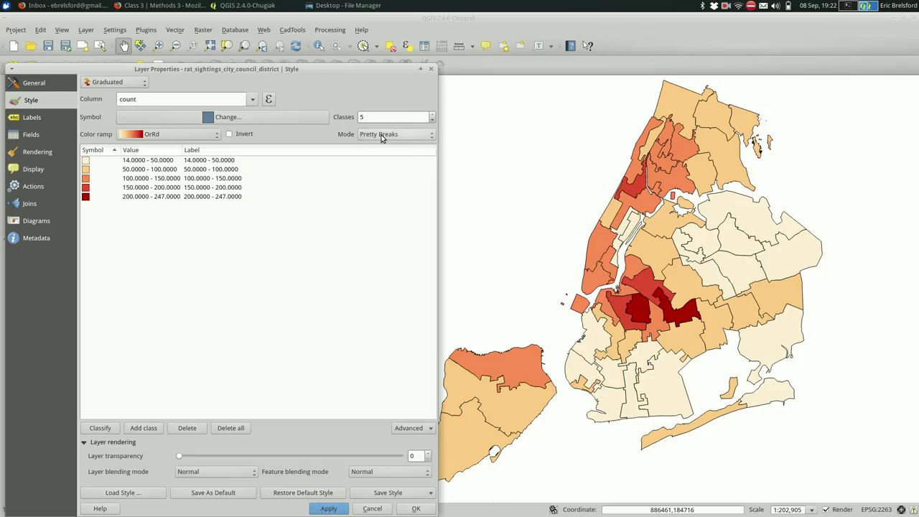
left_click(381, 136)
left_click(386, 113)
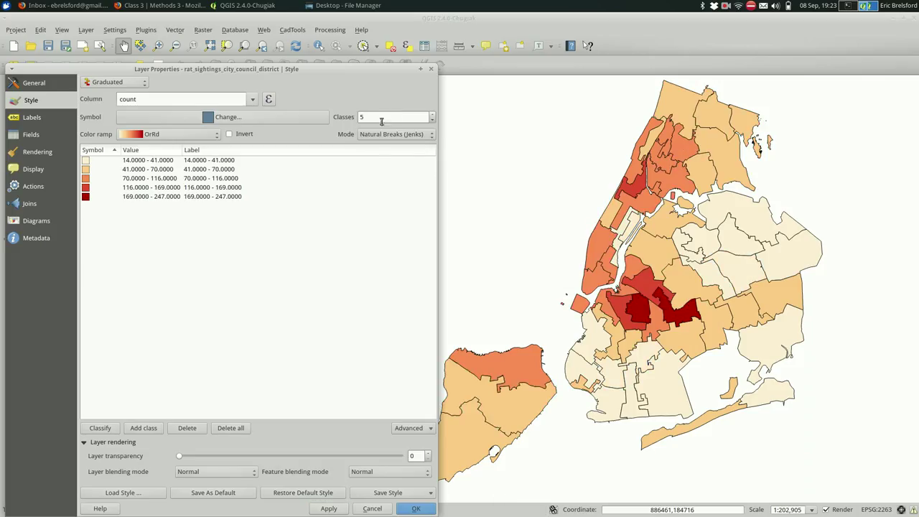
left_click(329, 508)
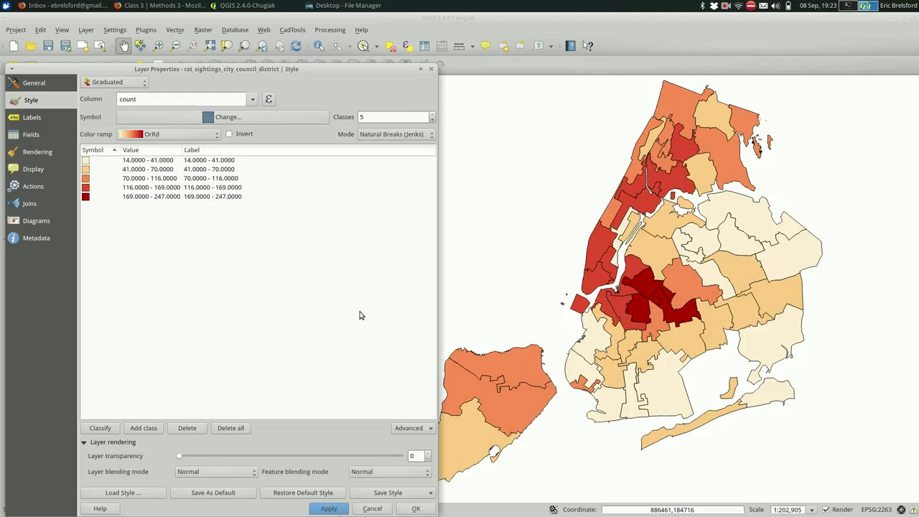
Close the district styling and show rat_sightings_2263 points at 73 layer transparency above the districts
left_click(413, 508)
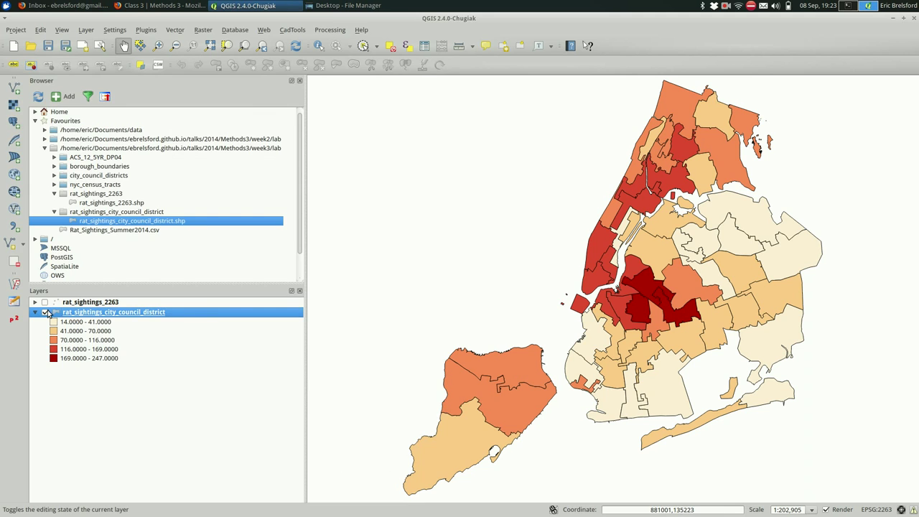
left_click(44, 302)
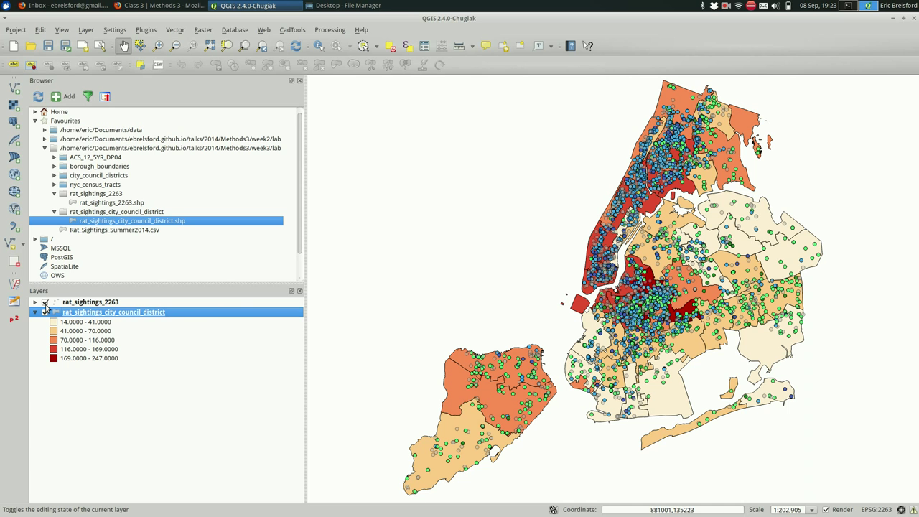
double_click(81, 303)
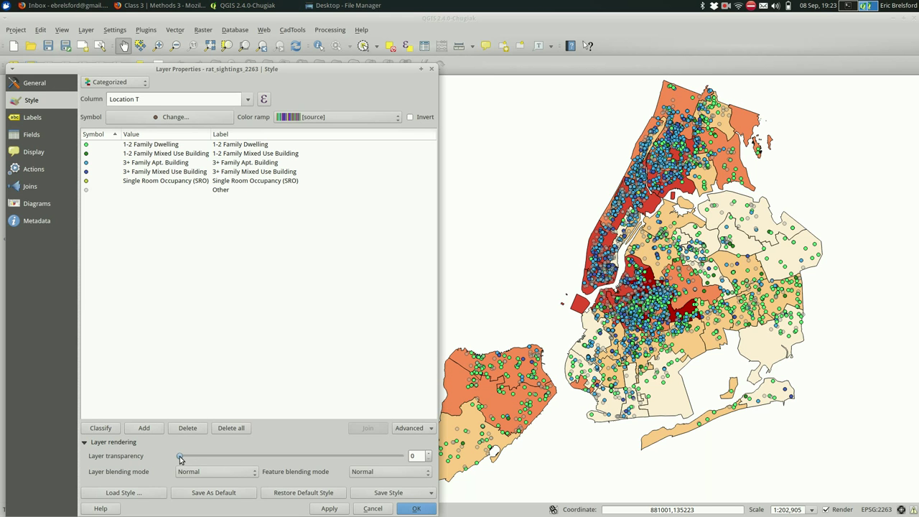
left_click_drag(180, 457, 342, 460)
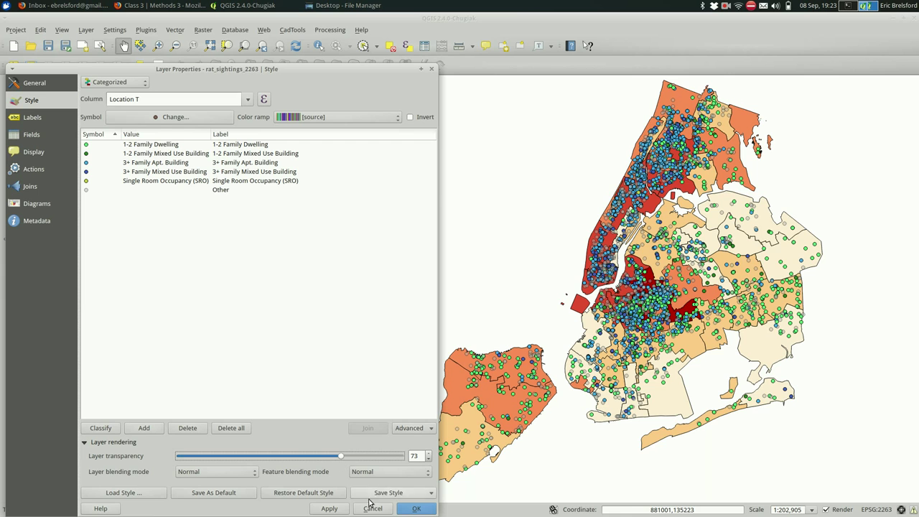
left_click(331, 509)
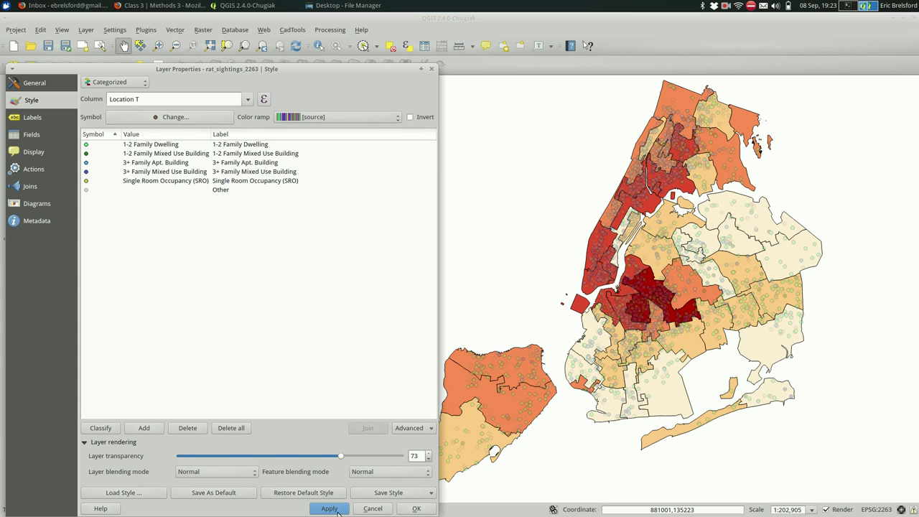
left_click(416, 508)
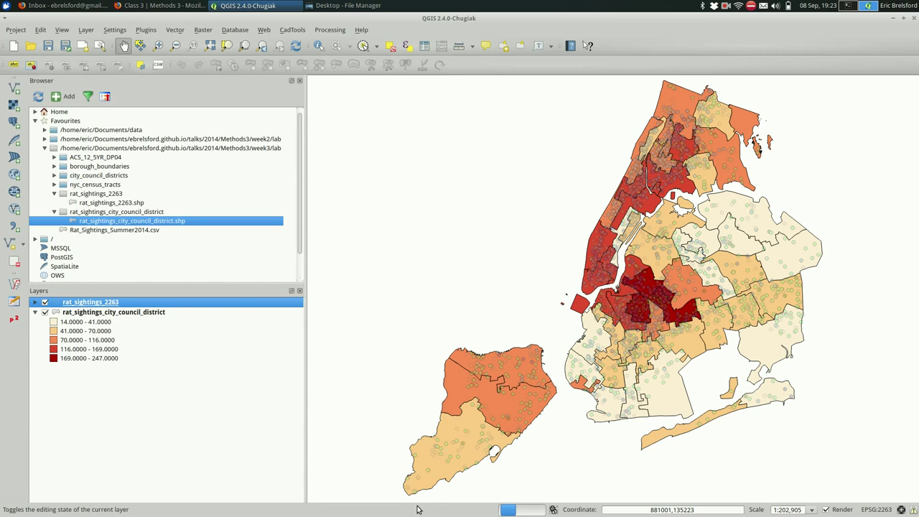
left_click(727, 6)
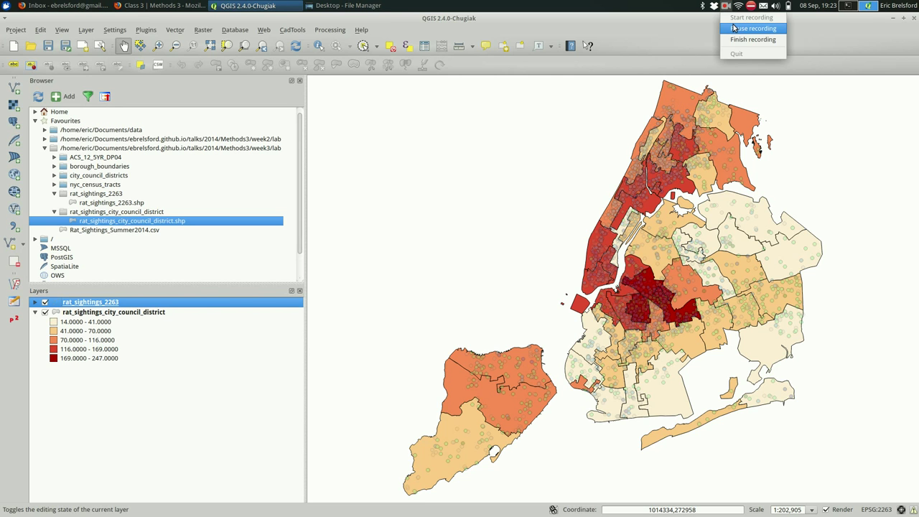
left_click(733, 28)
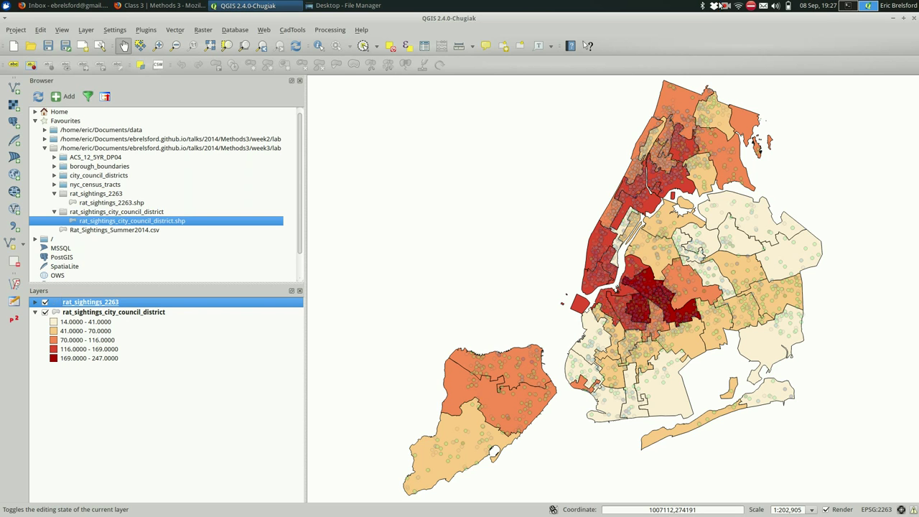
left_click(725, 5)
left_click(736, 28)
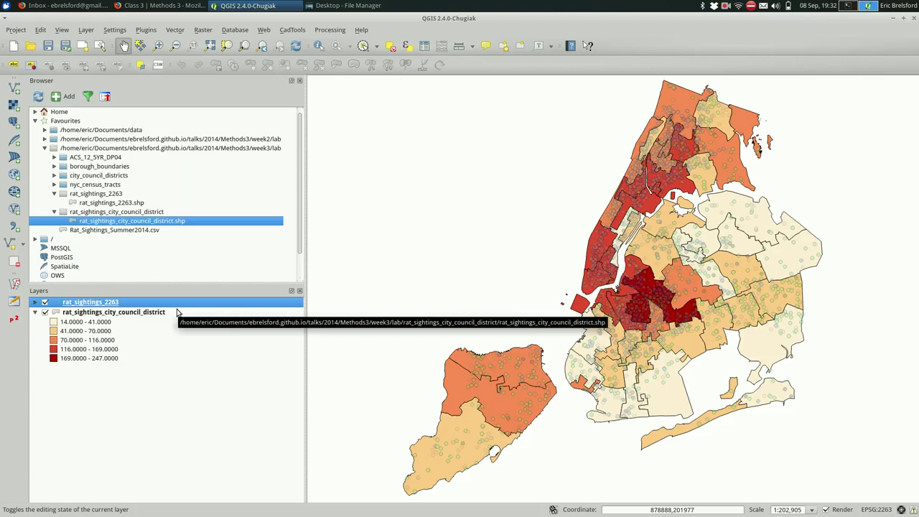
Add rat_sightings_city_council_district.shp from the Browser again as a second district layer
left_click(144, 311)
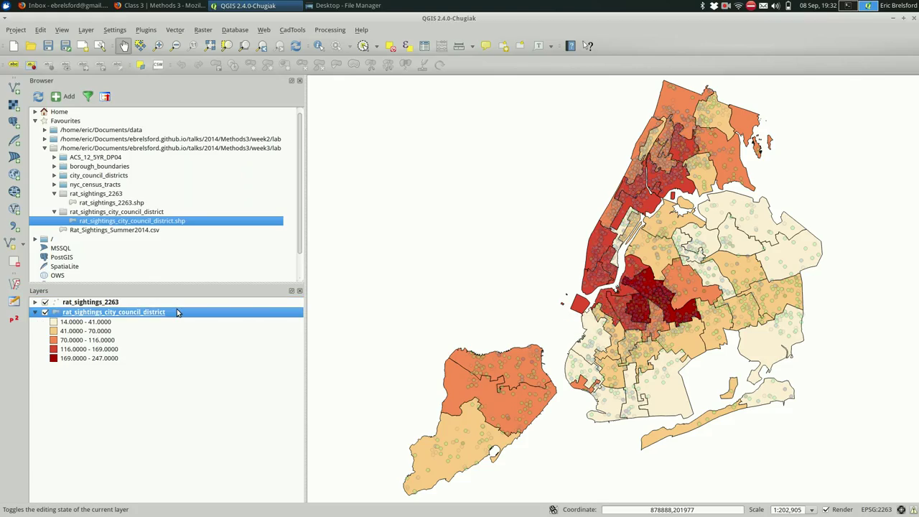
double_click(176, 312)
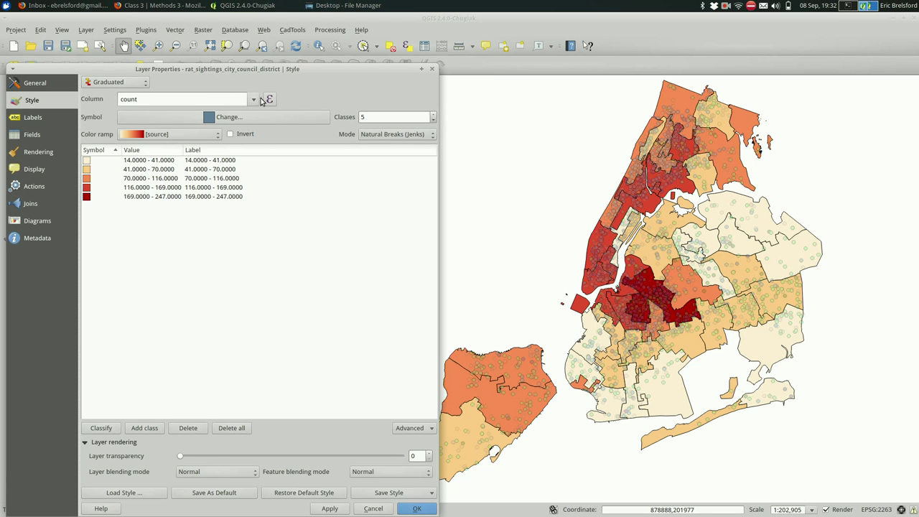
left_click(432, 69)
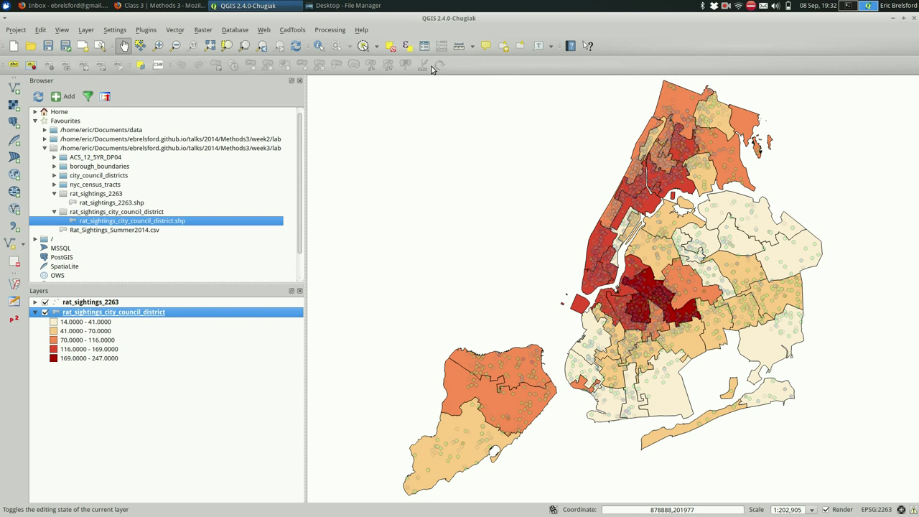
double_click(138, 221)
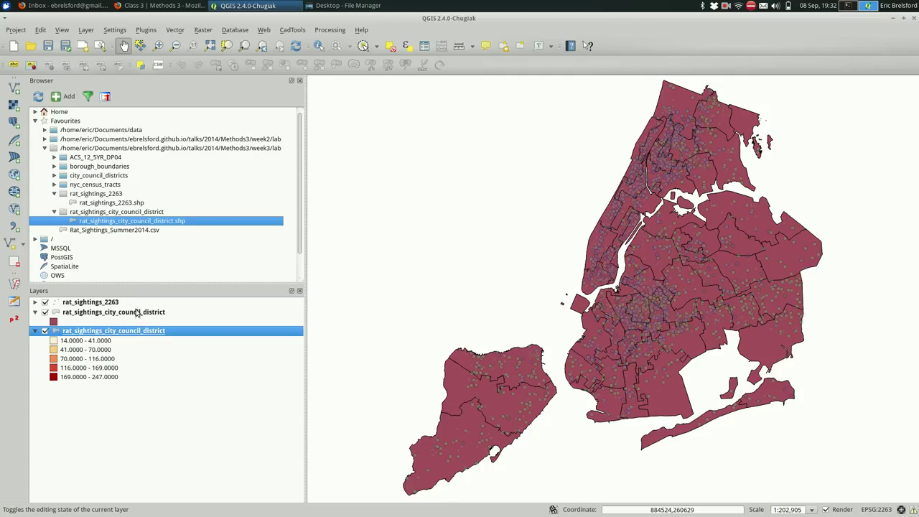
Give the new district copy Graduated shading on reldensity with the OrRd colour ramp
double_click(138, 314)
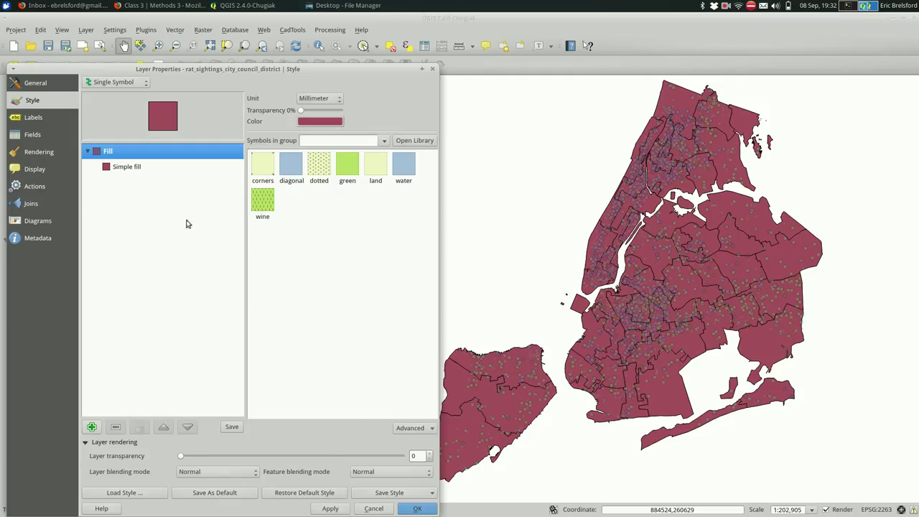
left_click(110, 84)
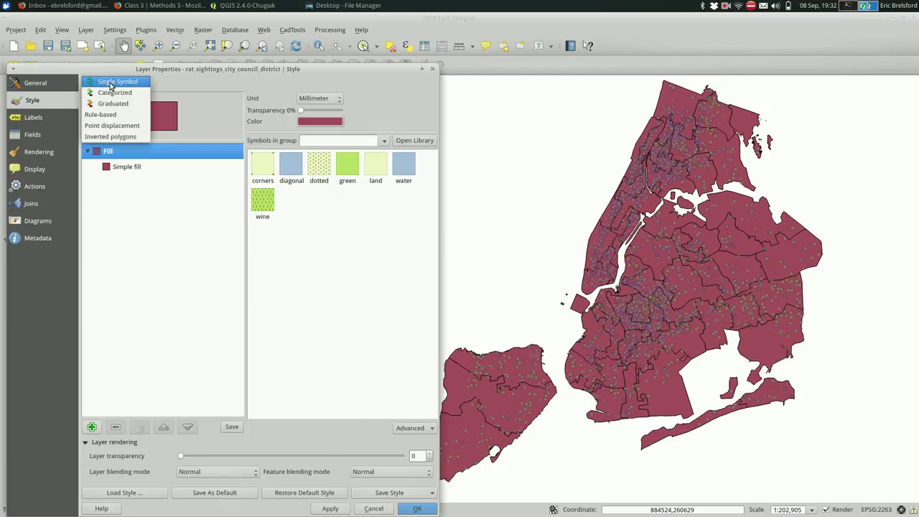
left_click(113, 103)
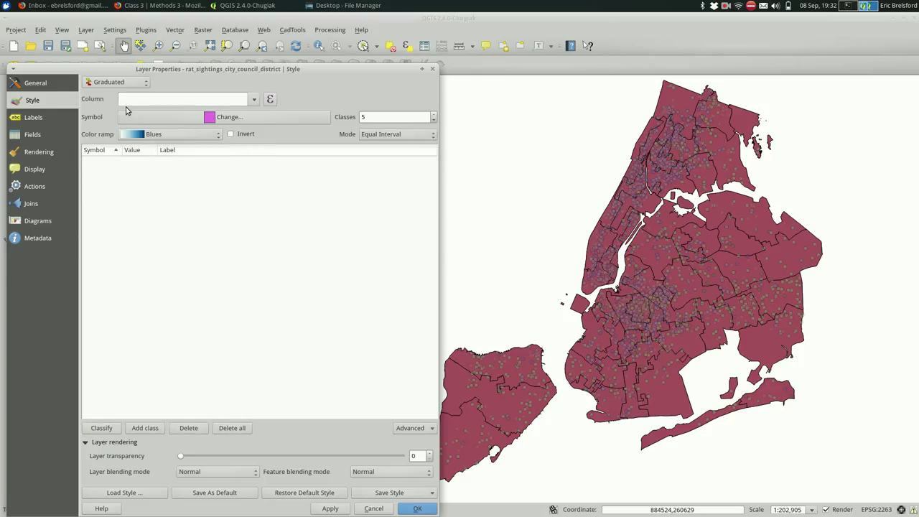
left_click(253, 98)
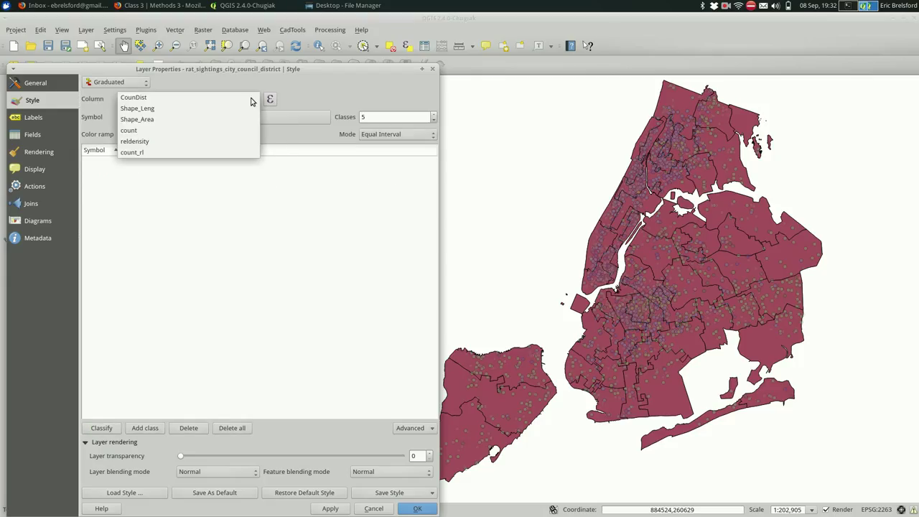
left_click(226, 142)
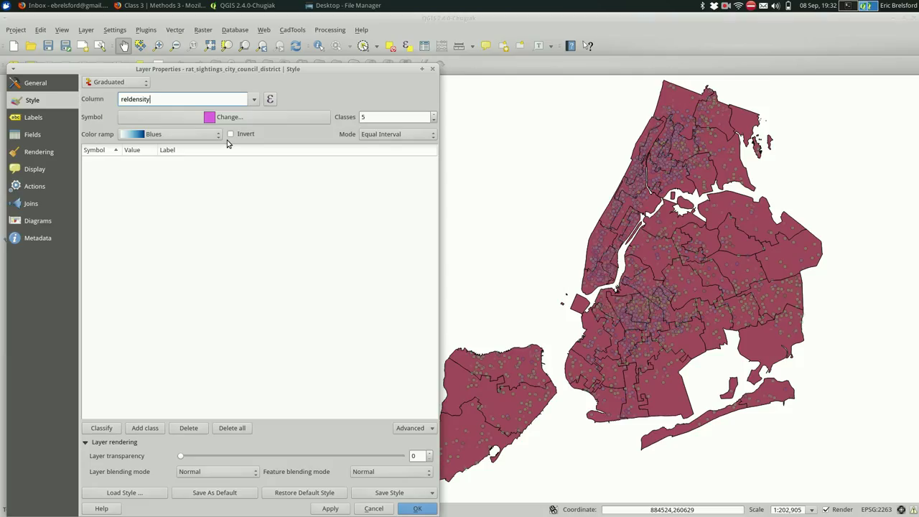
left_click(191, 138)
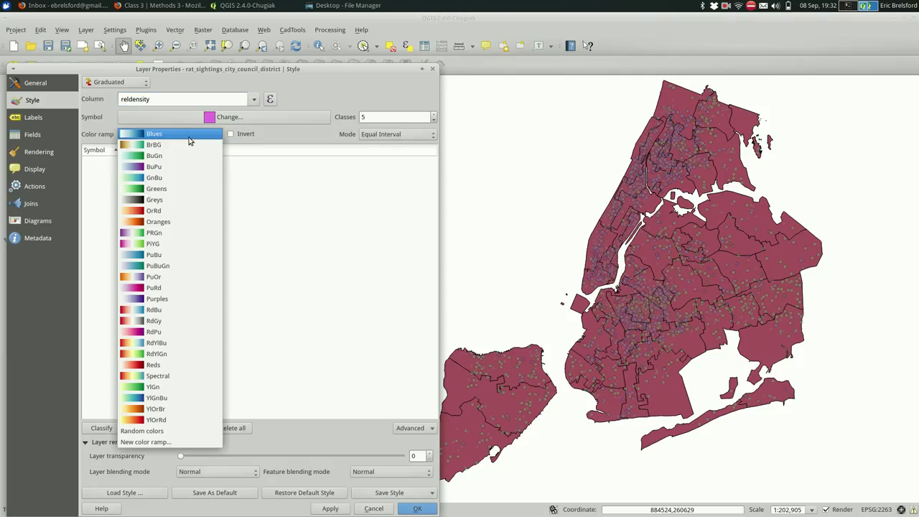
left_click(185, 210)
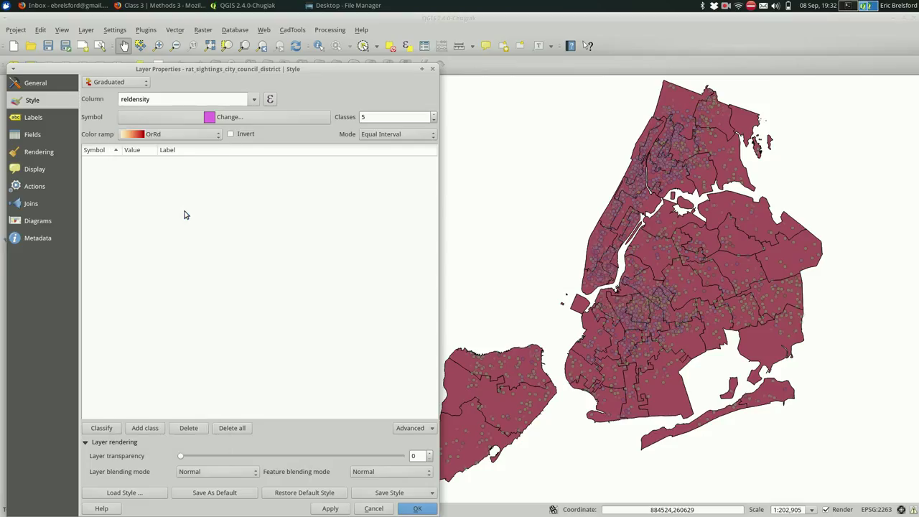
Classify it into five Natural Breaks (Jenks) classes, widen the Value column, and apply
left_click(389, 134)
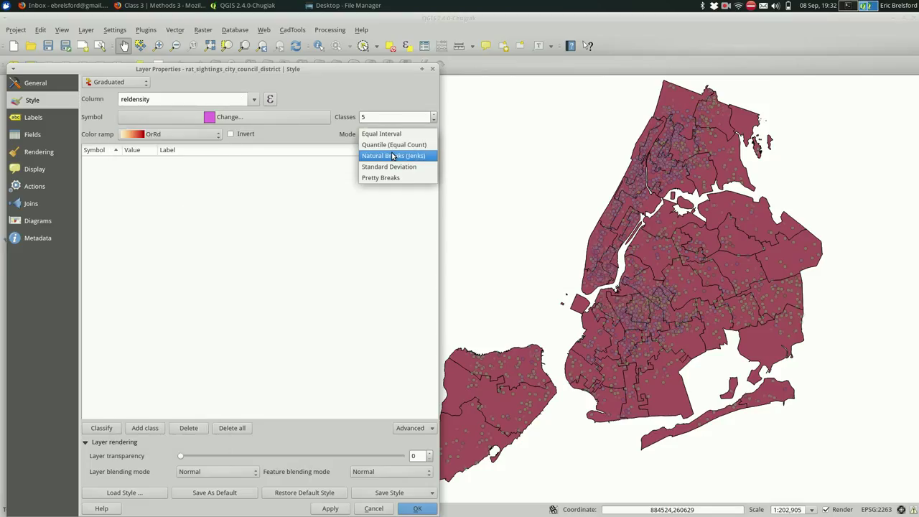
left_click(393, 156)
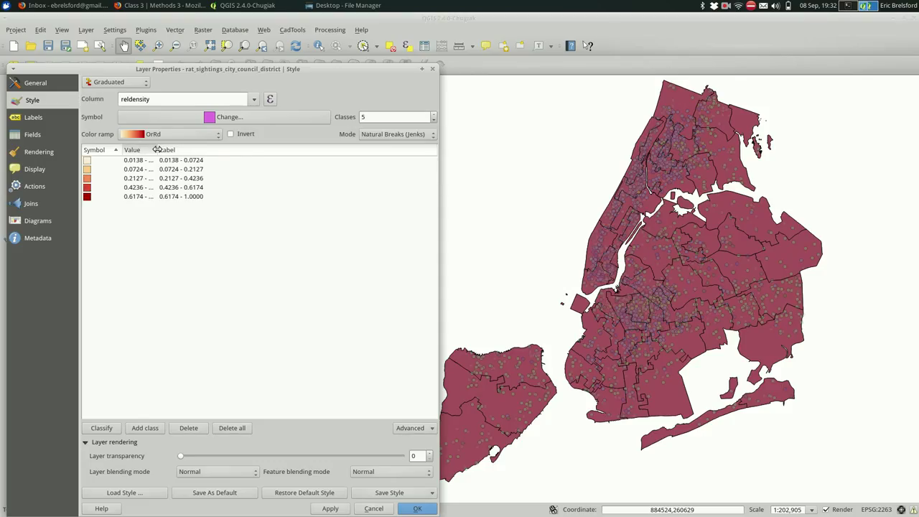
left_click_drag(157, 148, 206, 151)
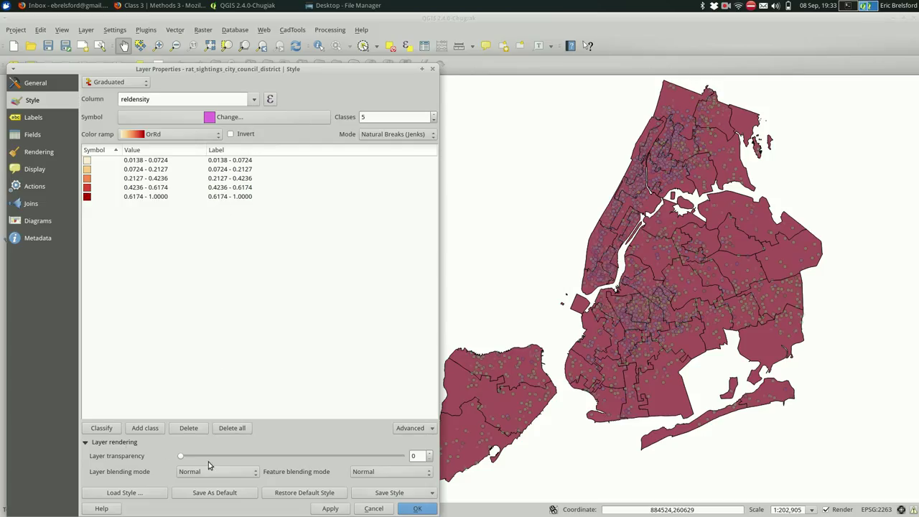
left_click(322, 510)
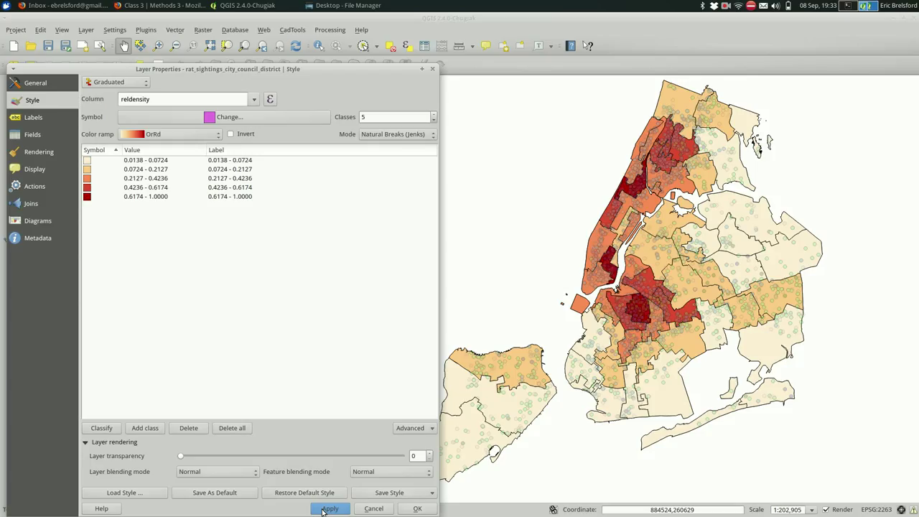
key("Return")
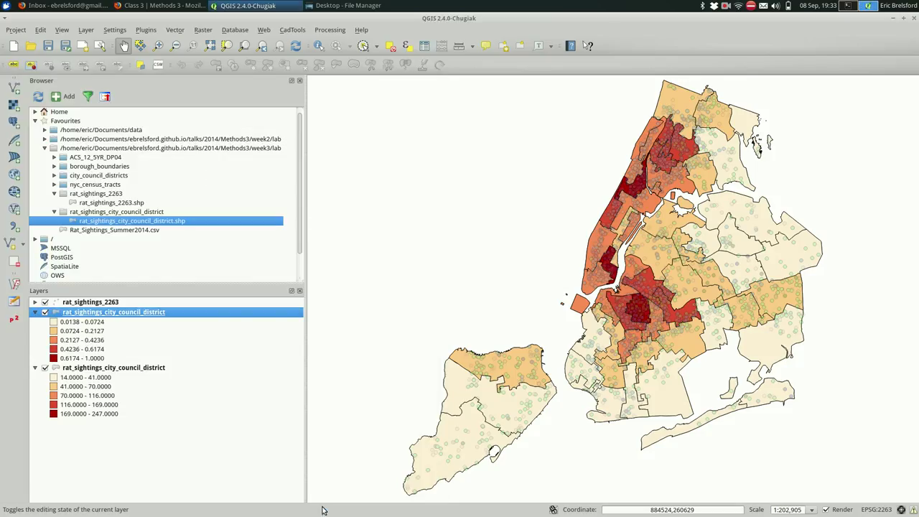
left_click(45, 312)
left_click(45, 313)
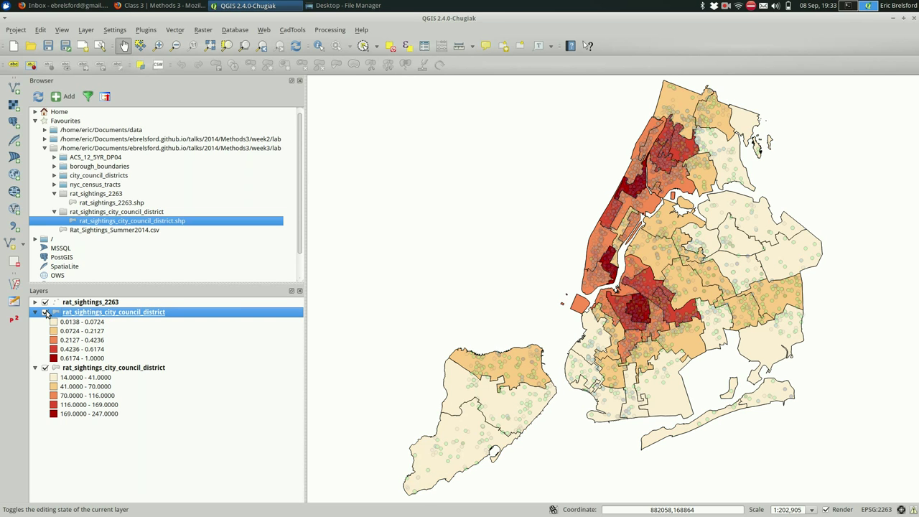
left_click(45, 313)
left_click(46, 313)
left_click(46, 313)
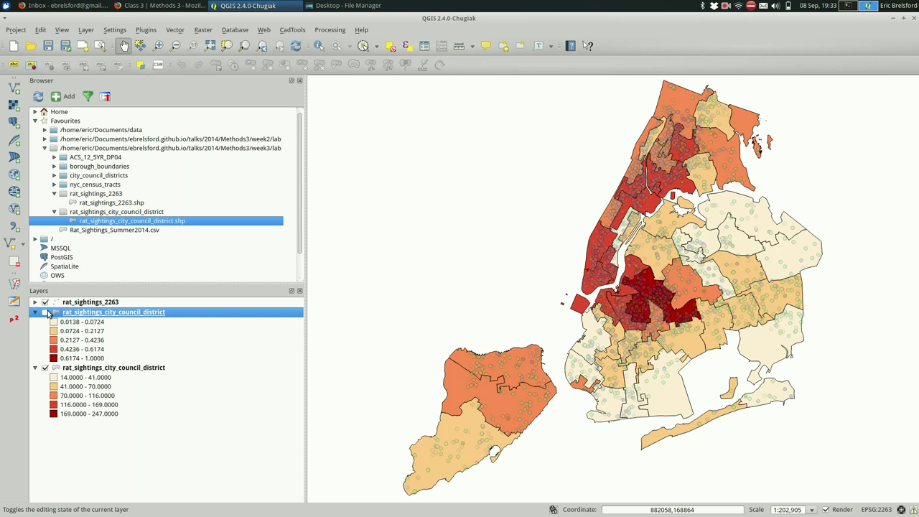
left_click(46, 312)
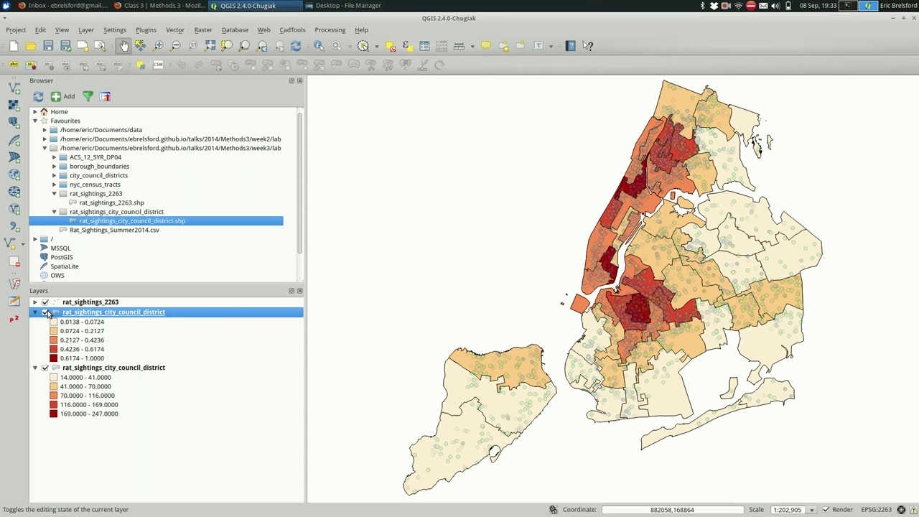
double_click(114, 368)
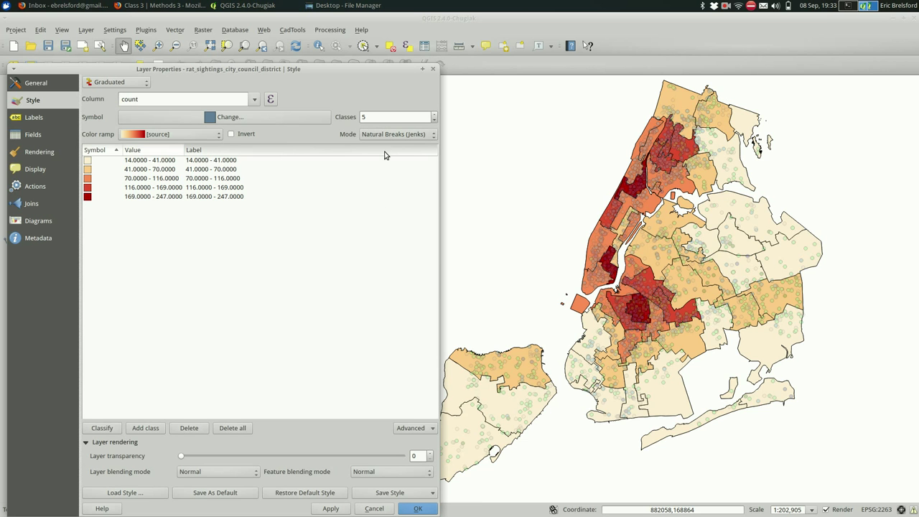
key("Escape")
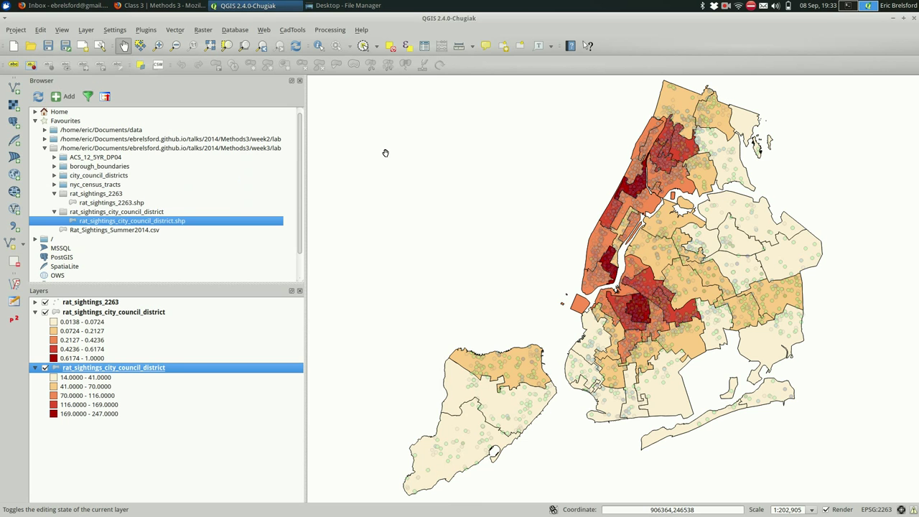
left_click(129, 313)
double_click(129, 314)
key("Escape")
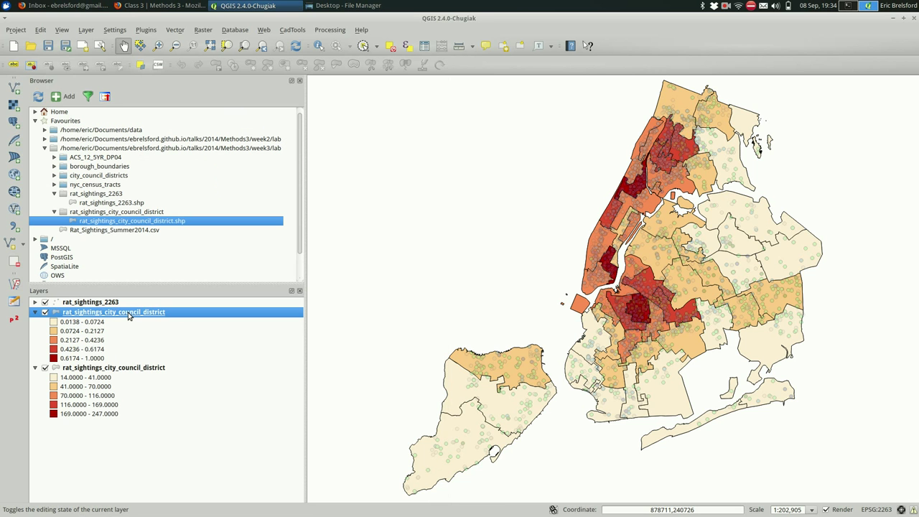
key("alt+Tab")
key("alt+Tab")
key("alt+Tab")
left_click(44, 312)
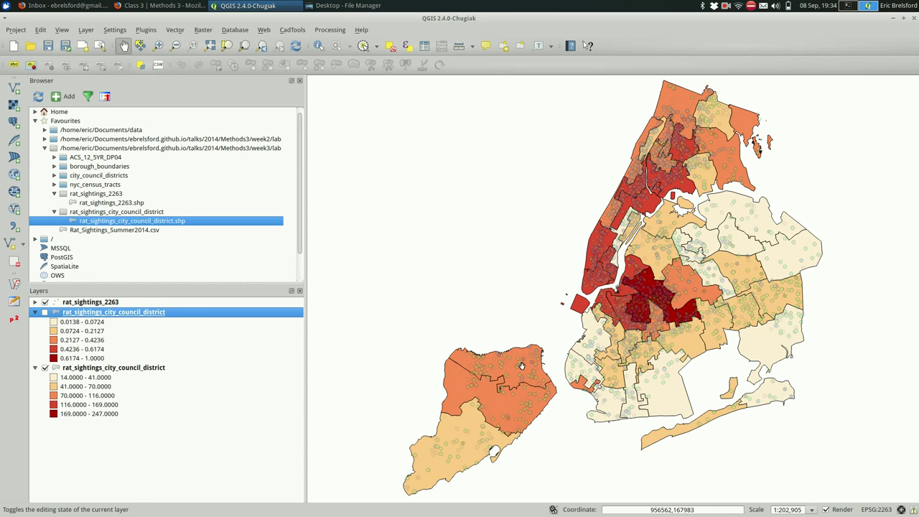
left_click(46, 313)
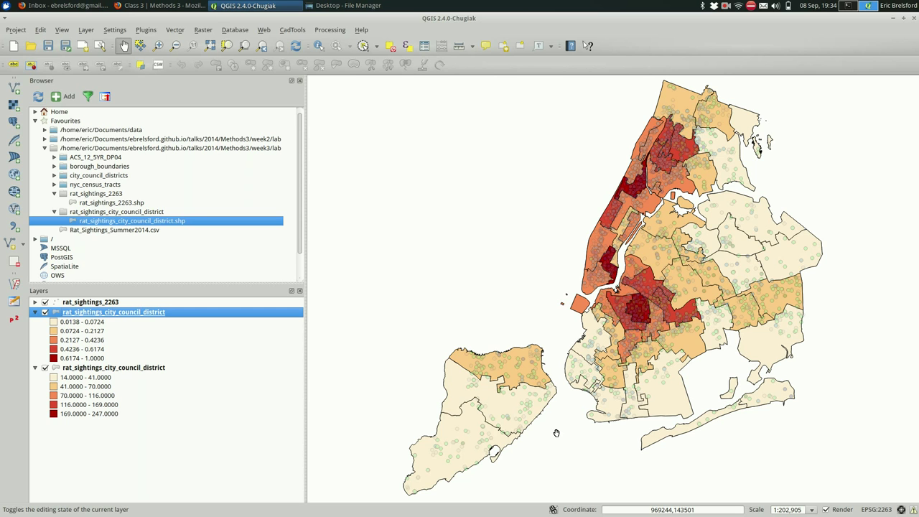
left_click(44, 313)
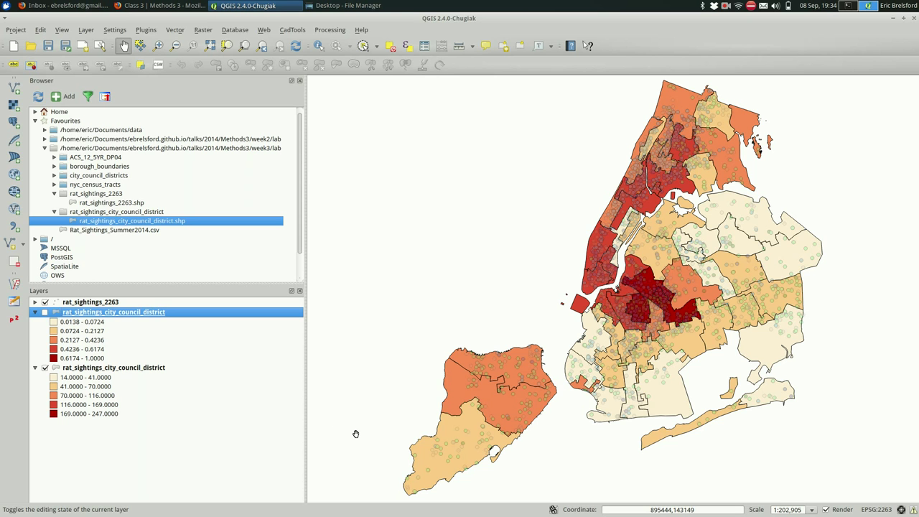
left_click(45, 312)
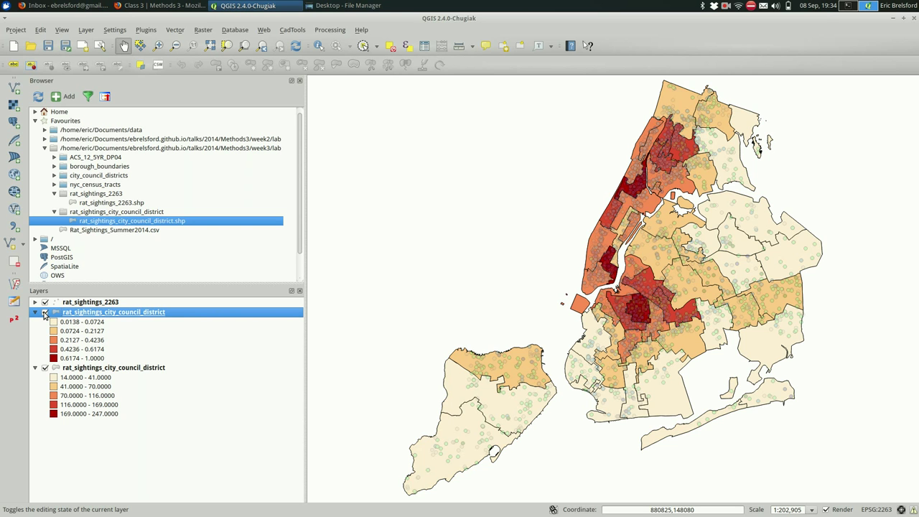
left_click(44, 313)
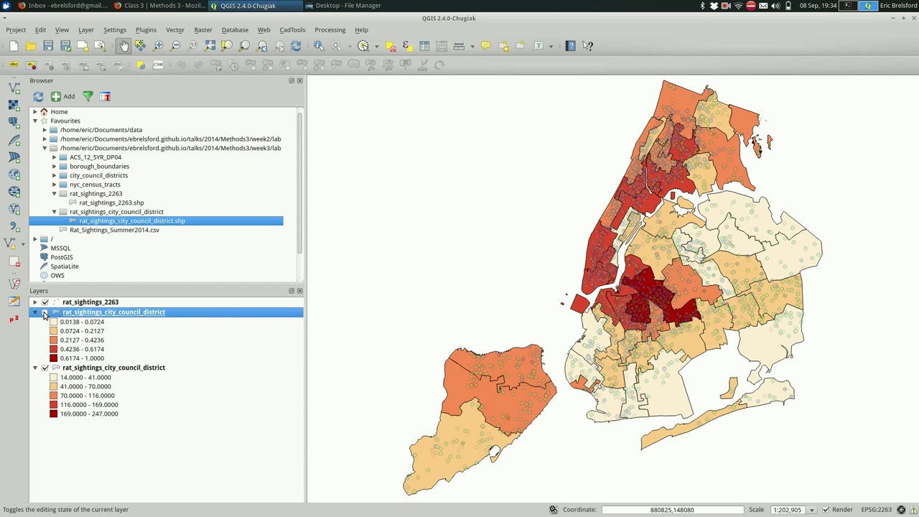
left_click(45, 313)
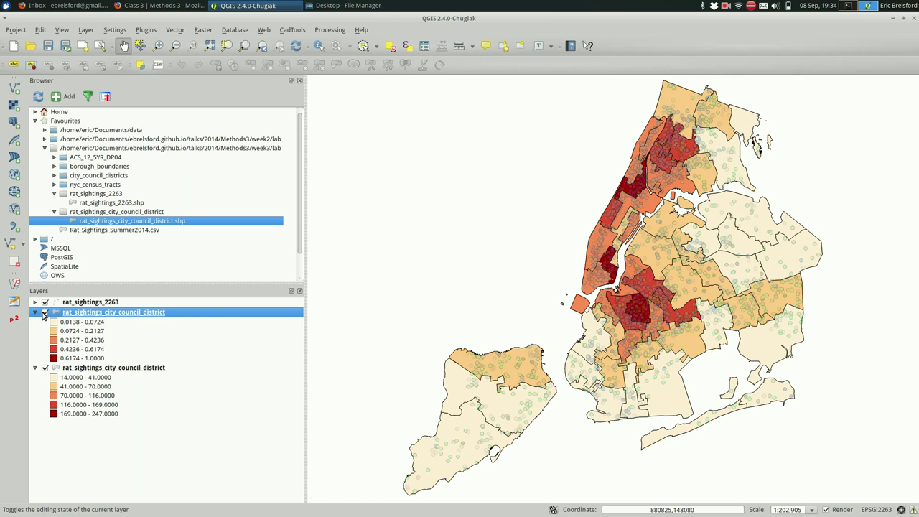
left_click(43, 313)
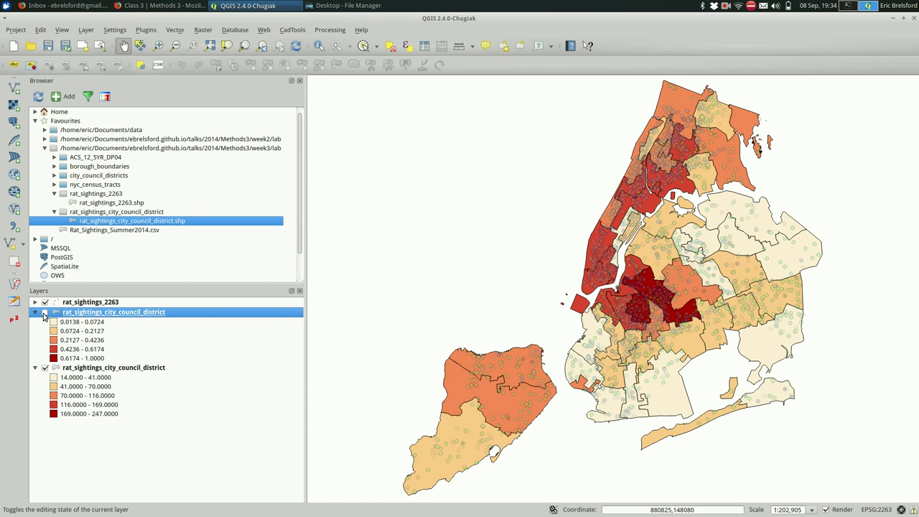
left_click(44, 313)
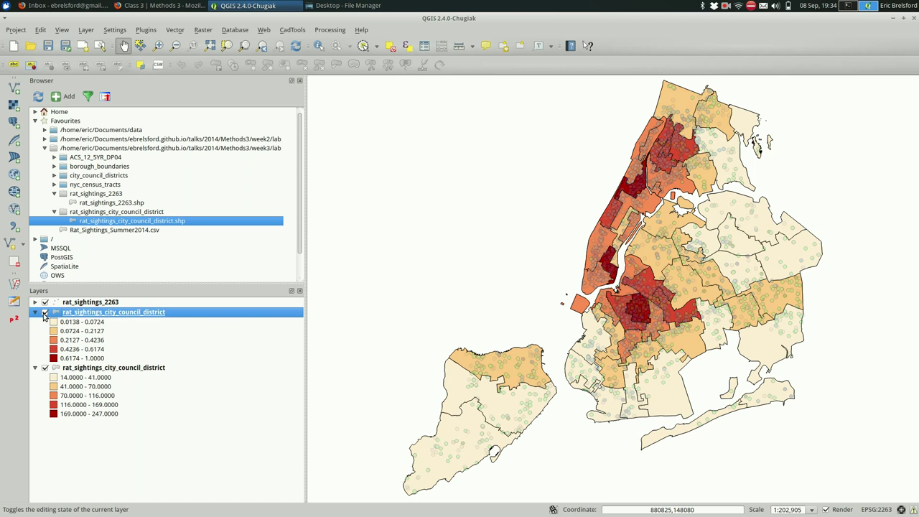
left_click(45, 313)
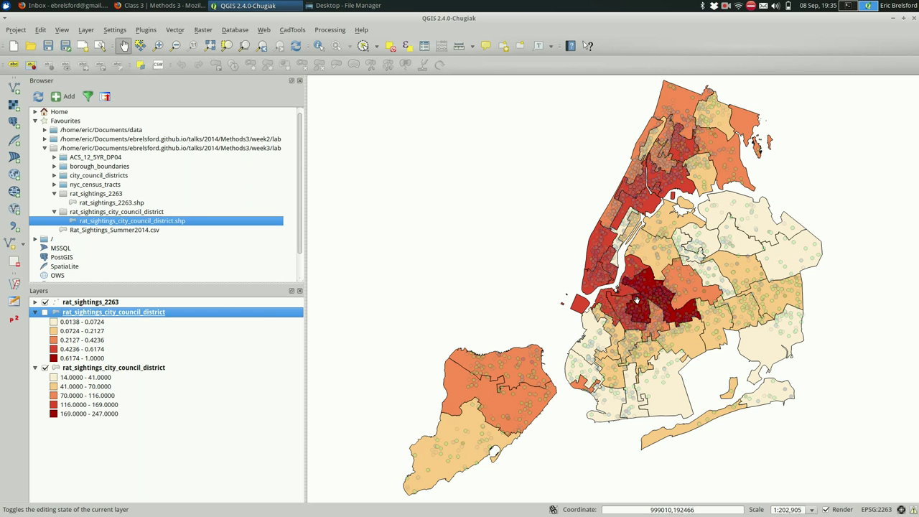
left_click(44, 312)
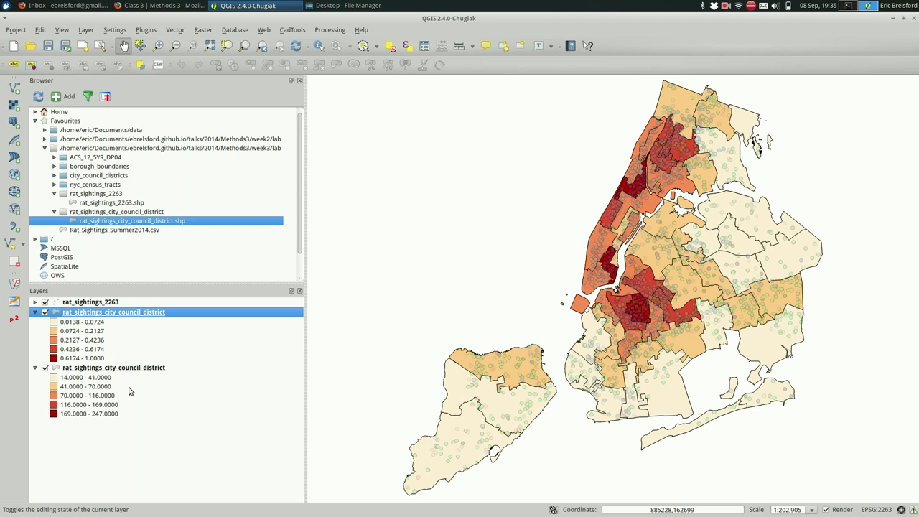
Open Layer Properties > Style for the upper rat_sightings_city_council_district density layer
double_click(124, 314)
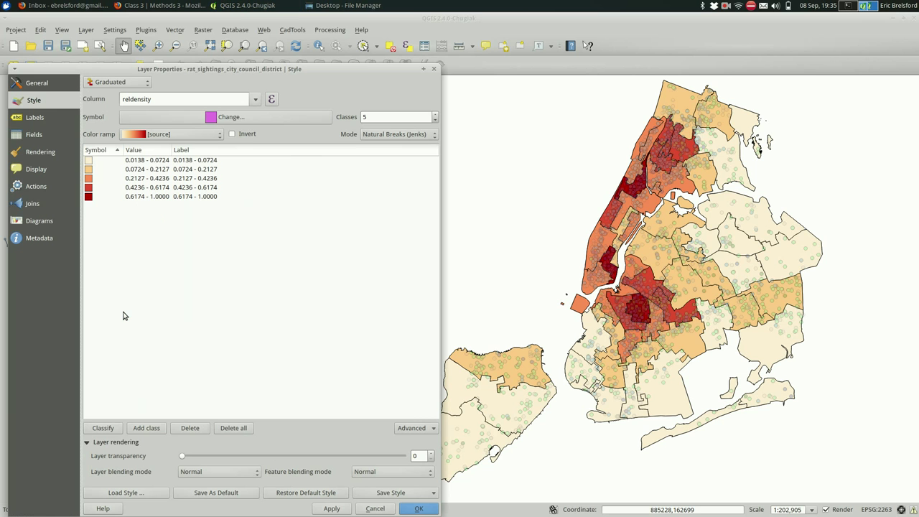